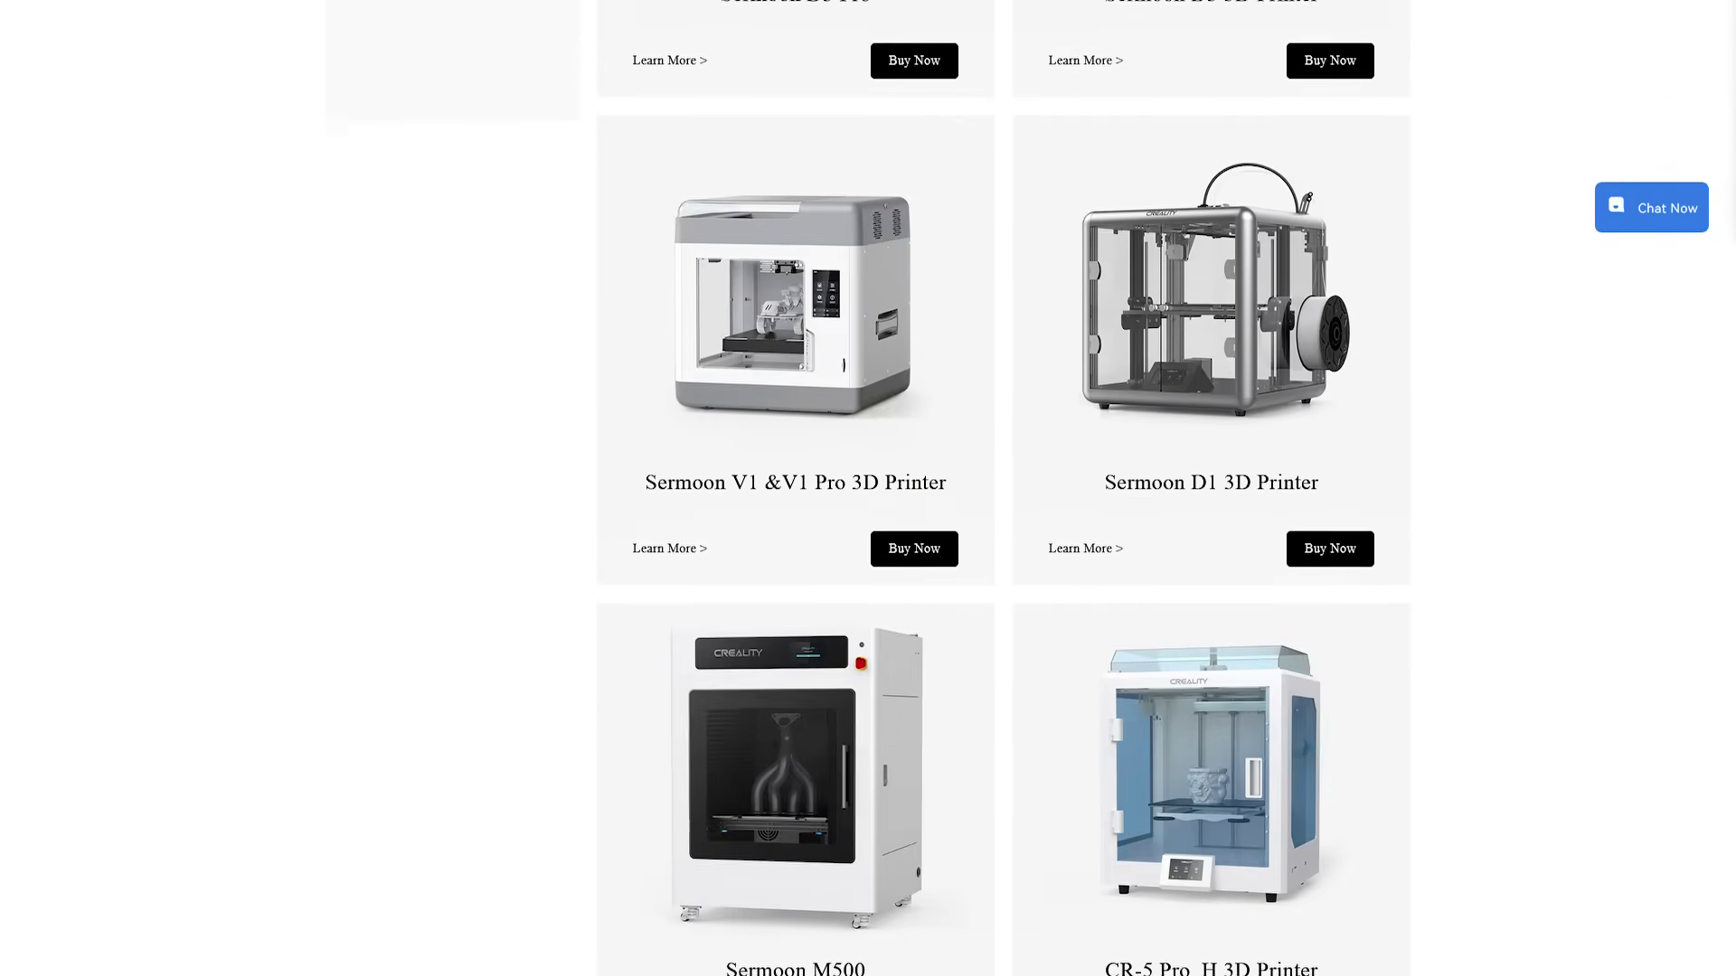
Scroll down the Creality All Products page through the printers and CR-Scan scanners
{"action": "scroll", "coordinate": [868, 489], "scroll_direction": "down", "scroll_amount": 20}
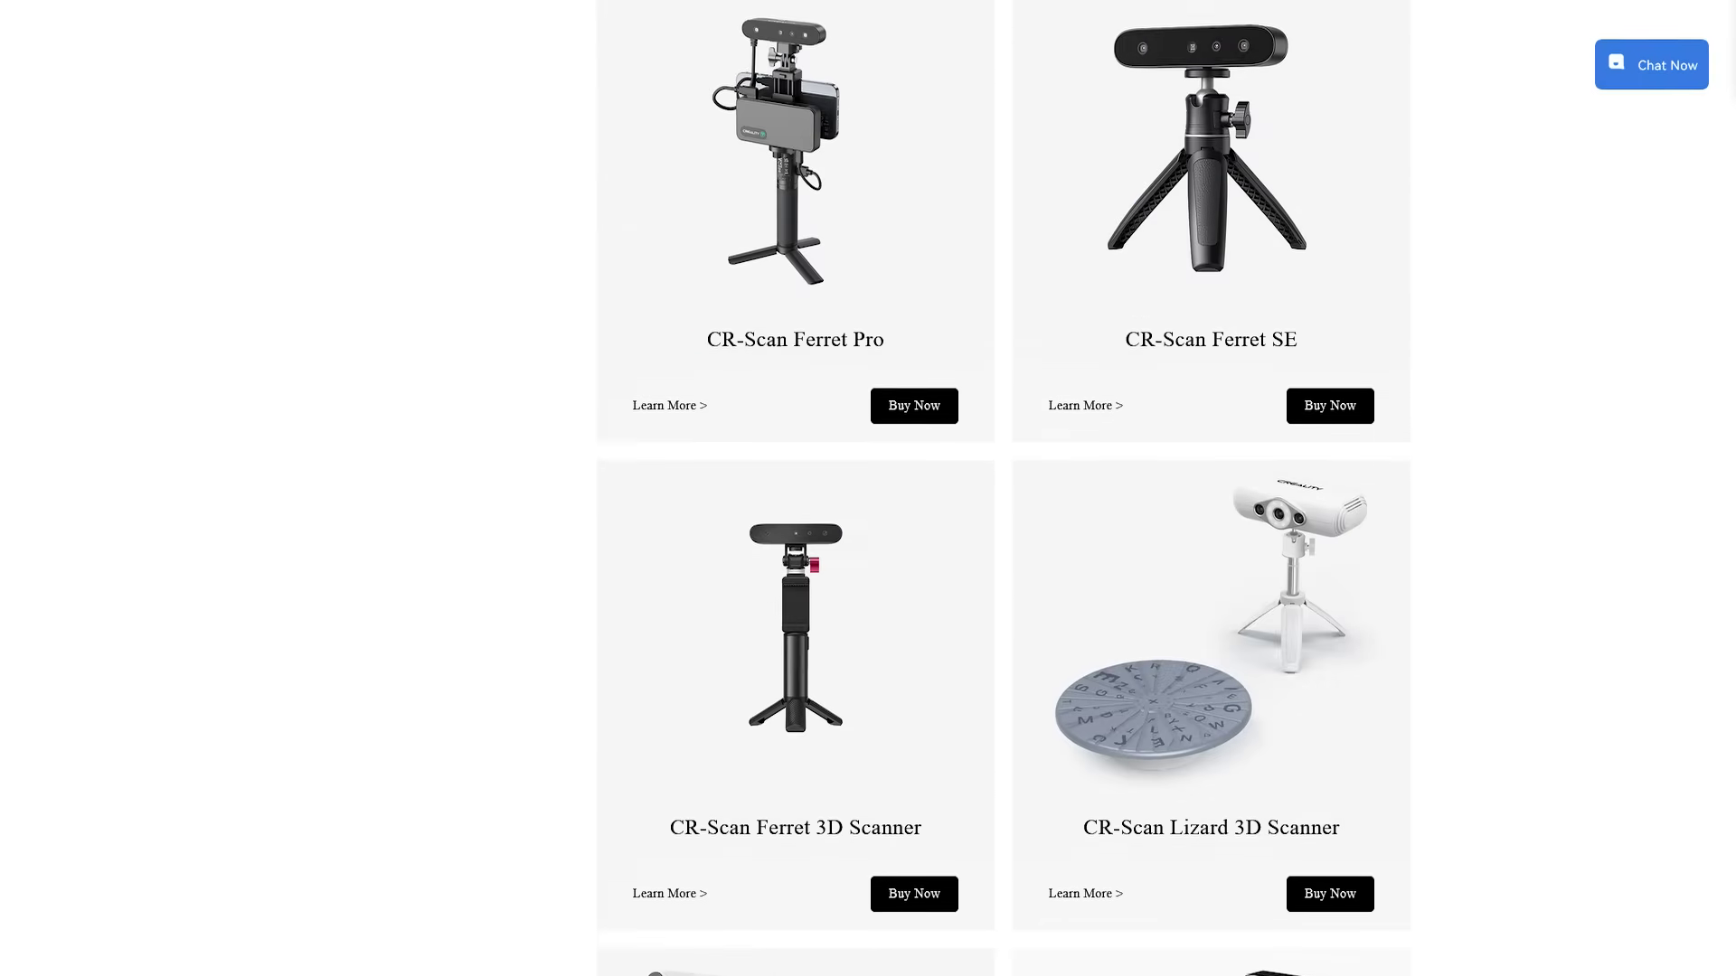
{"action": "scroll", "coordinate": [868, 489], "scroll_direction": "down", "scroll_amount": 3}
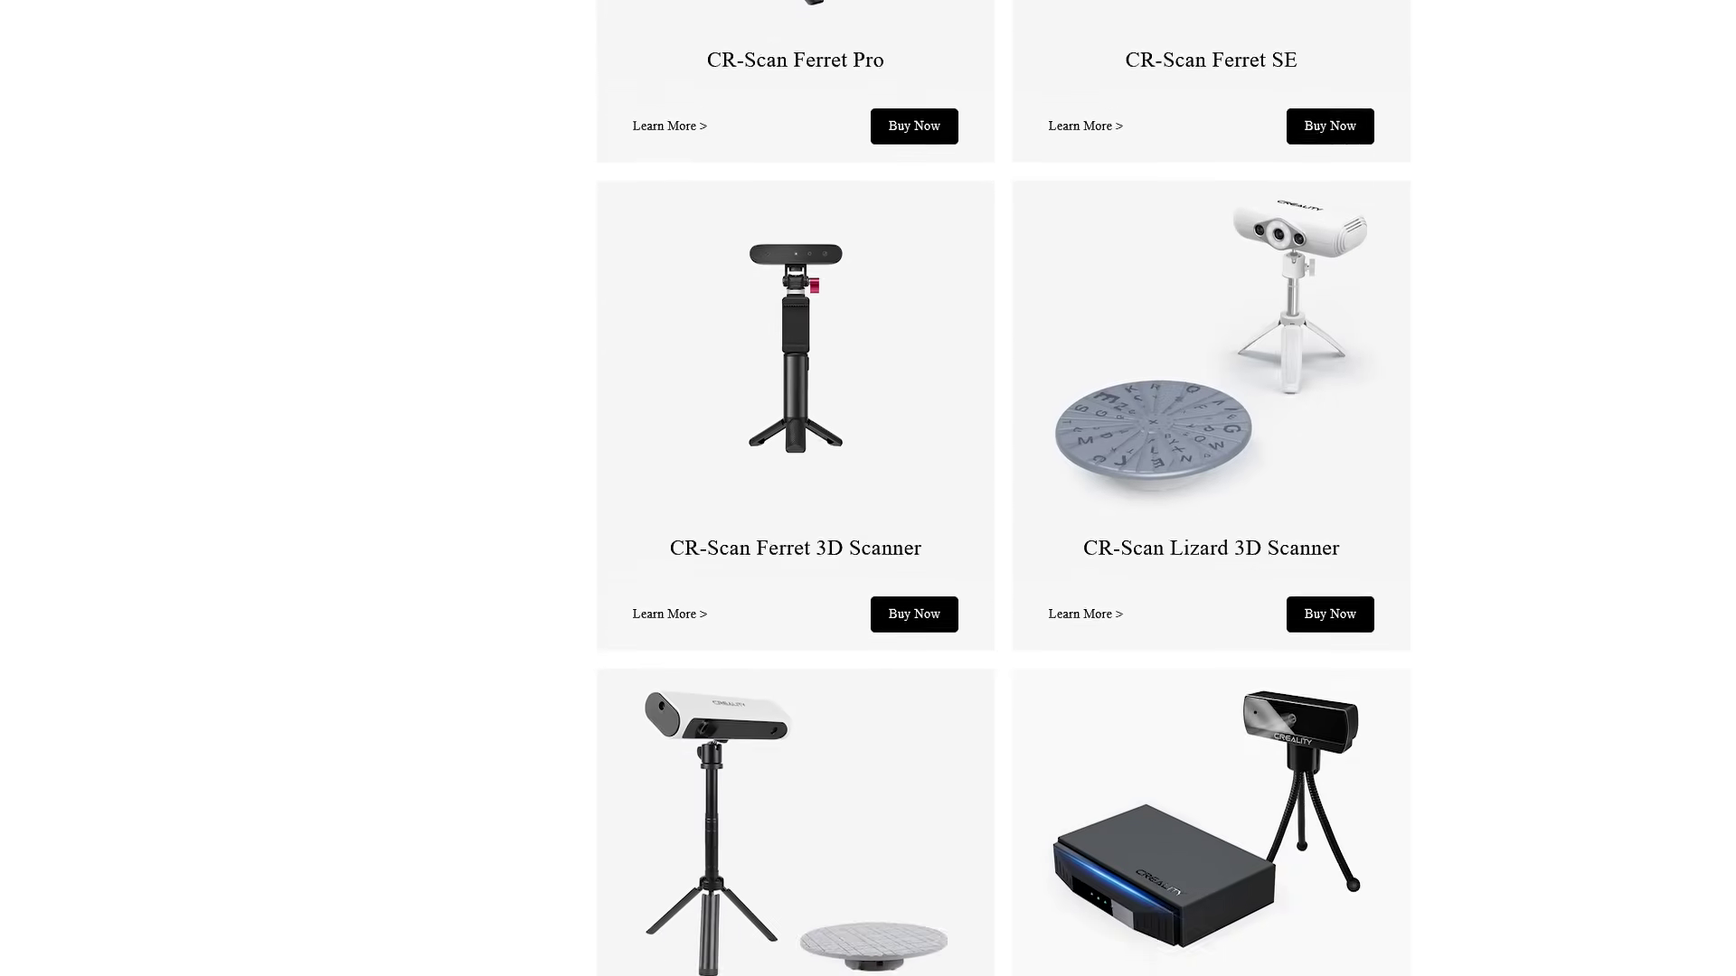
{"action": "scroll", "coordinate": [868, 489], "scroll_direction": "down", "scroll_amount": 1}
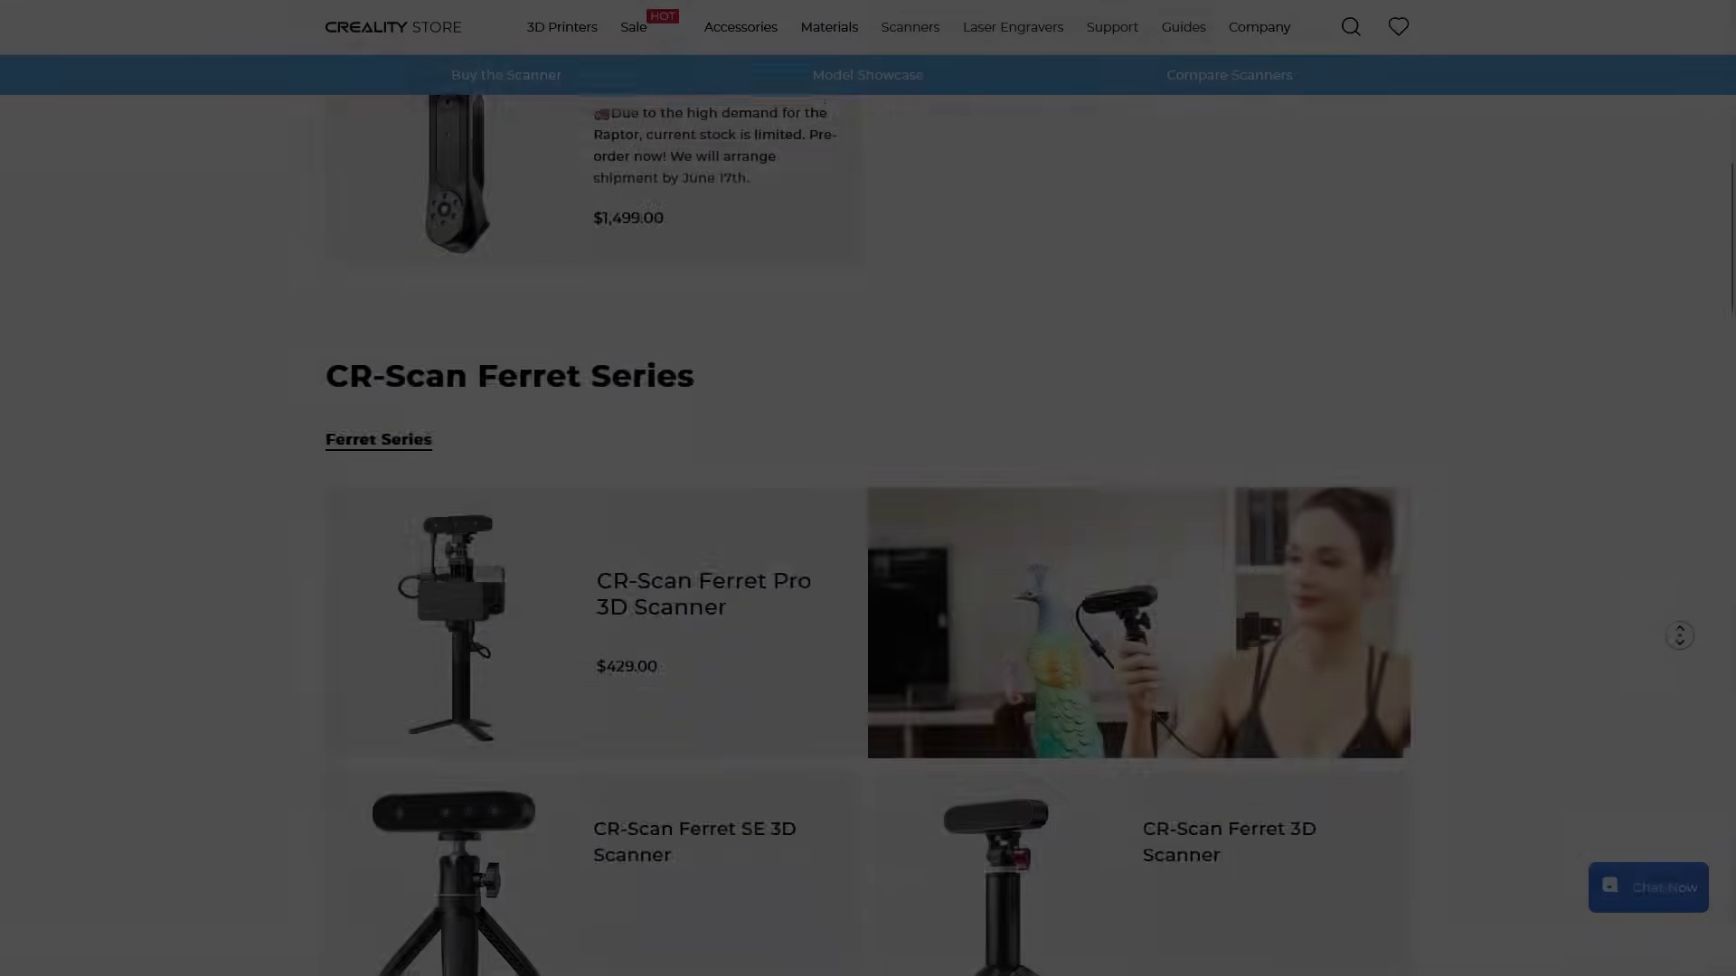
{"action": "scroll", "coordinate": [868, 488], "scroll_direction": "down", "scroll_amount": 3}
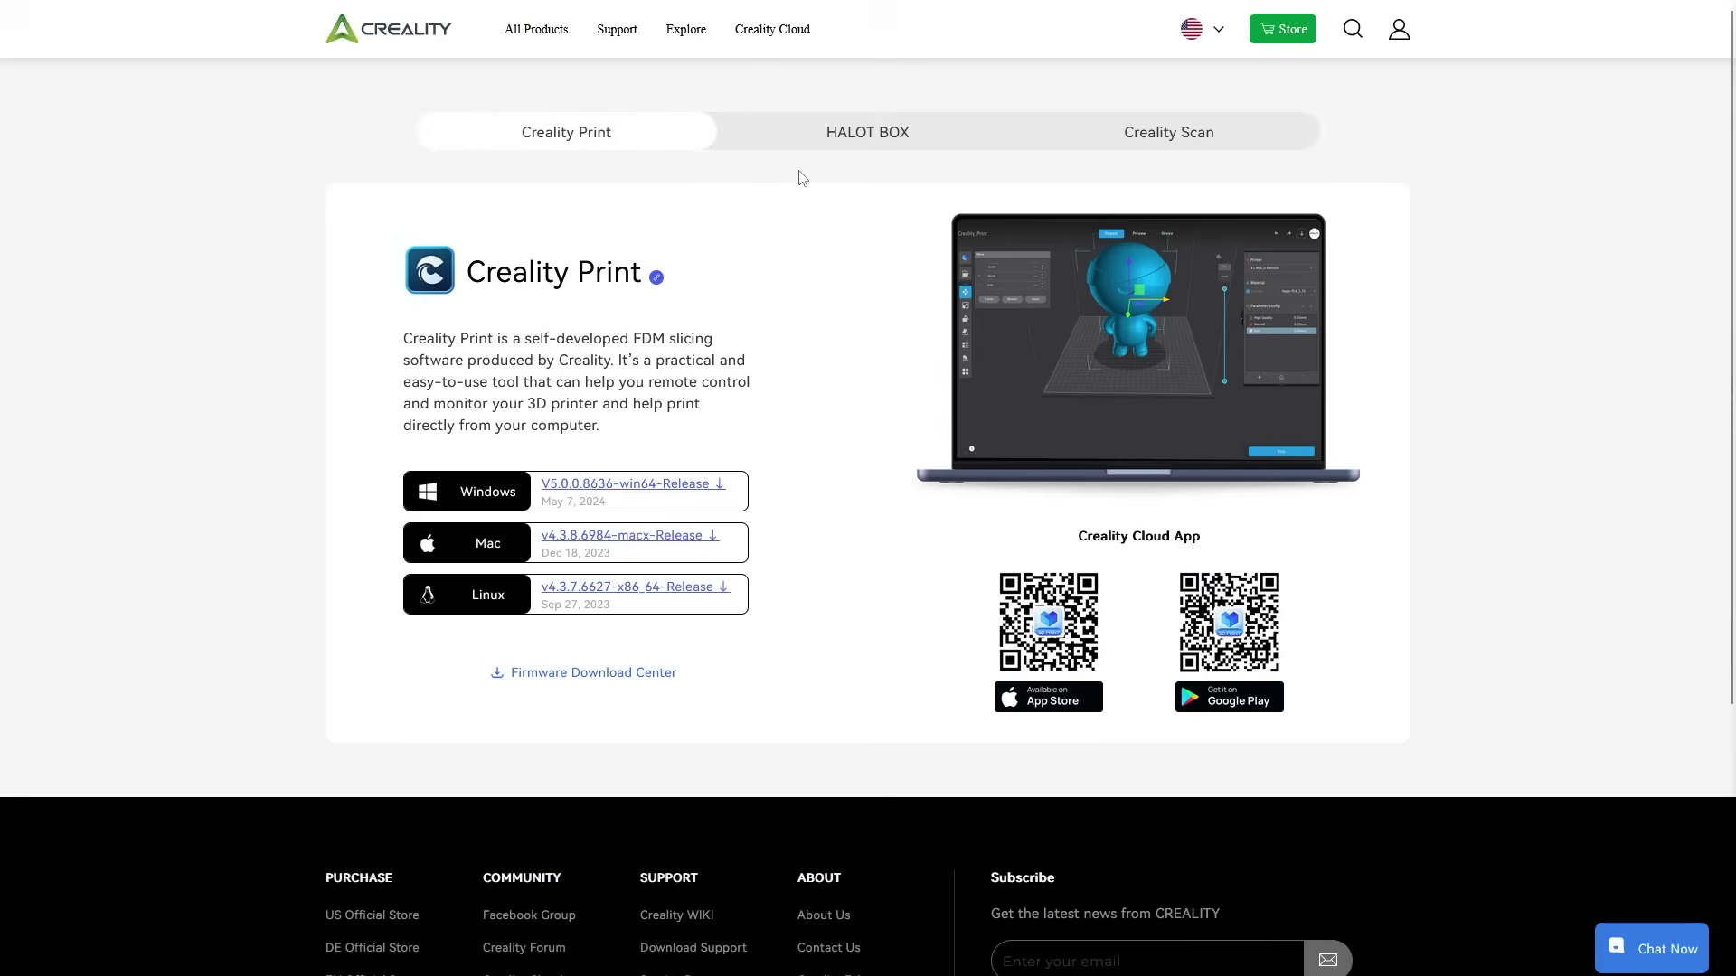
Show the Creality Scan download panel on the Creality download page
{"action": "left_click", "coordinate": [1128, 134]}
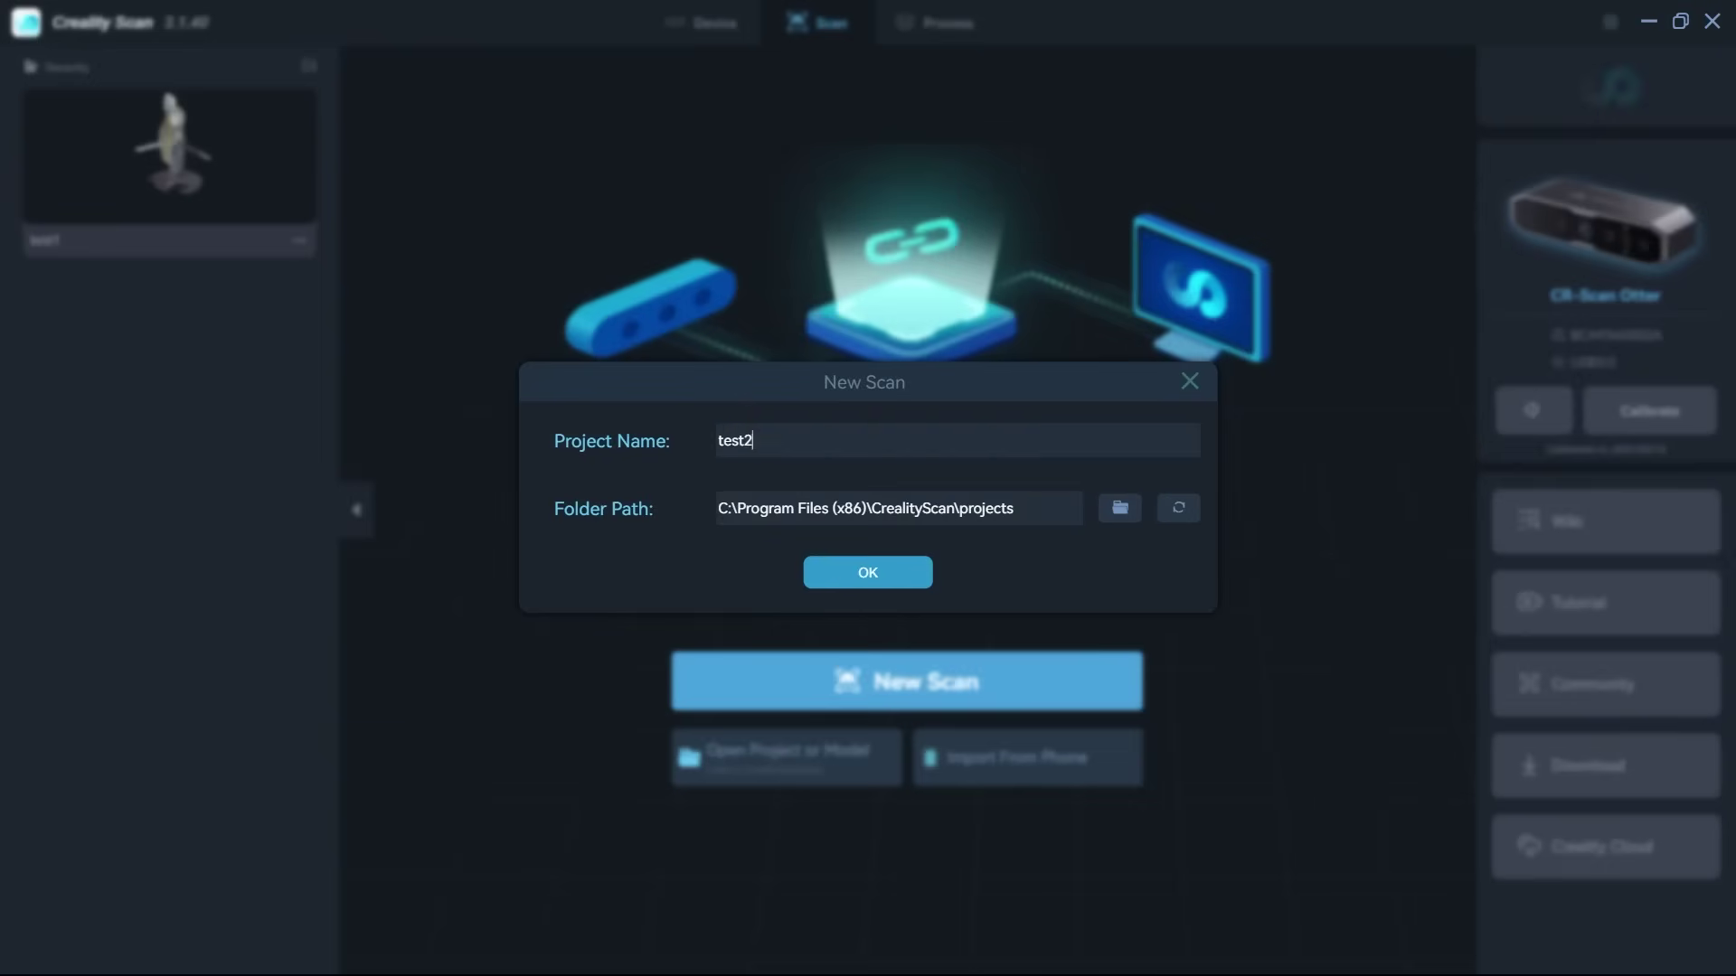
Confirm creation of the new scan project named test2
{"action": "key", "text": "Return"}
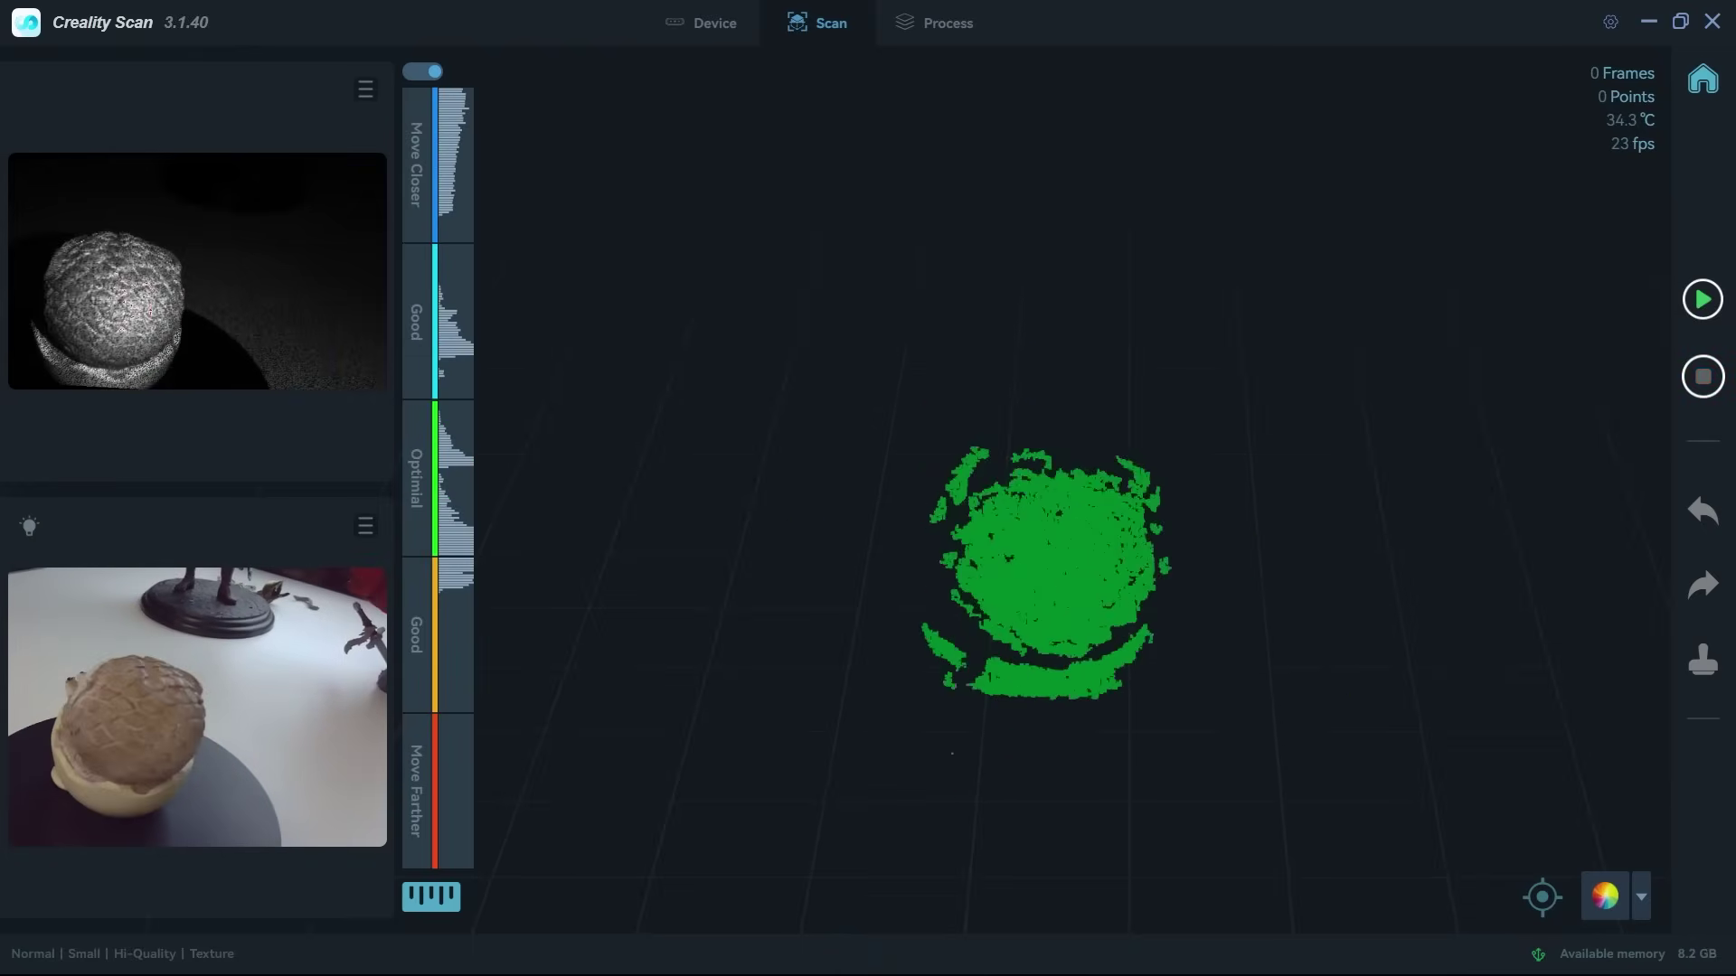
Start capturing the owl figurine on the turntable
{"action": "key", "text": "space"}
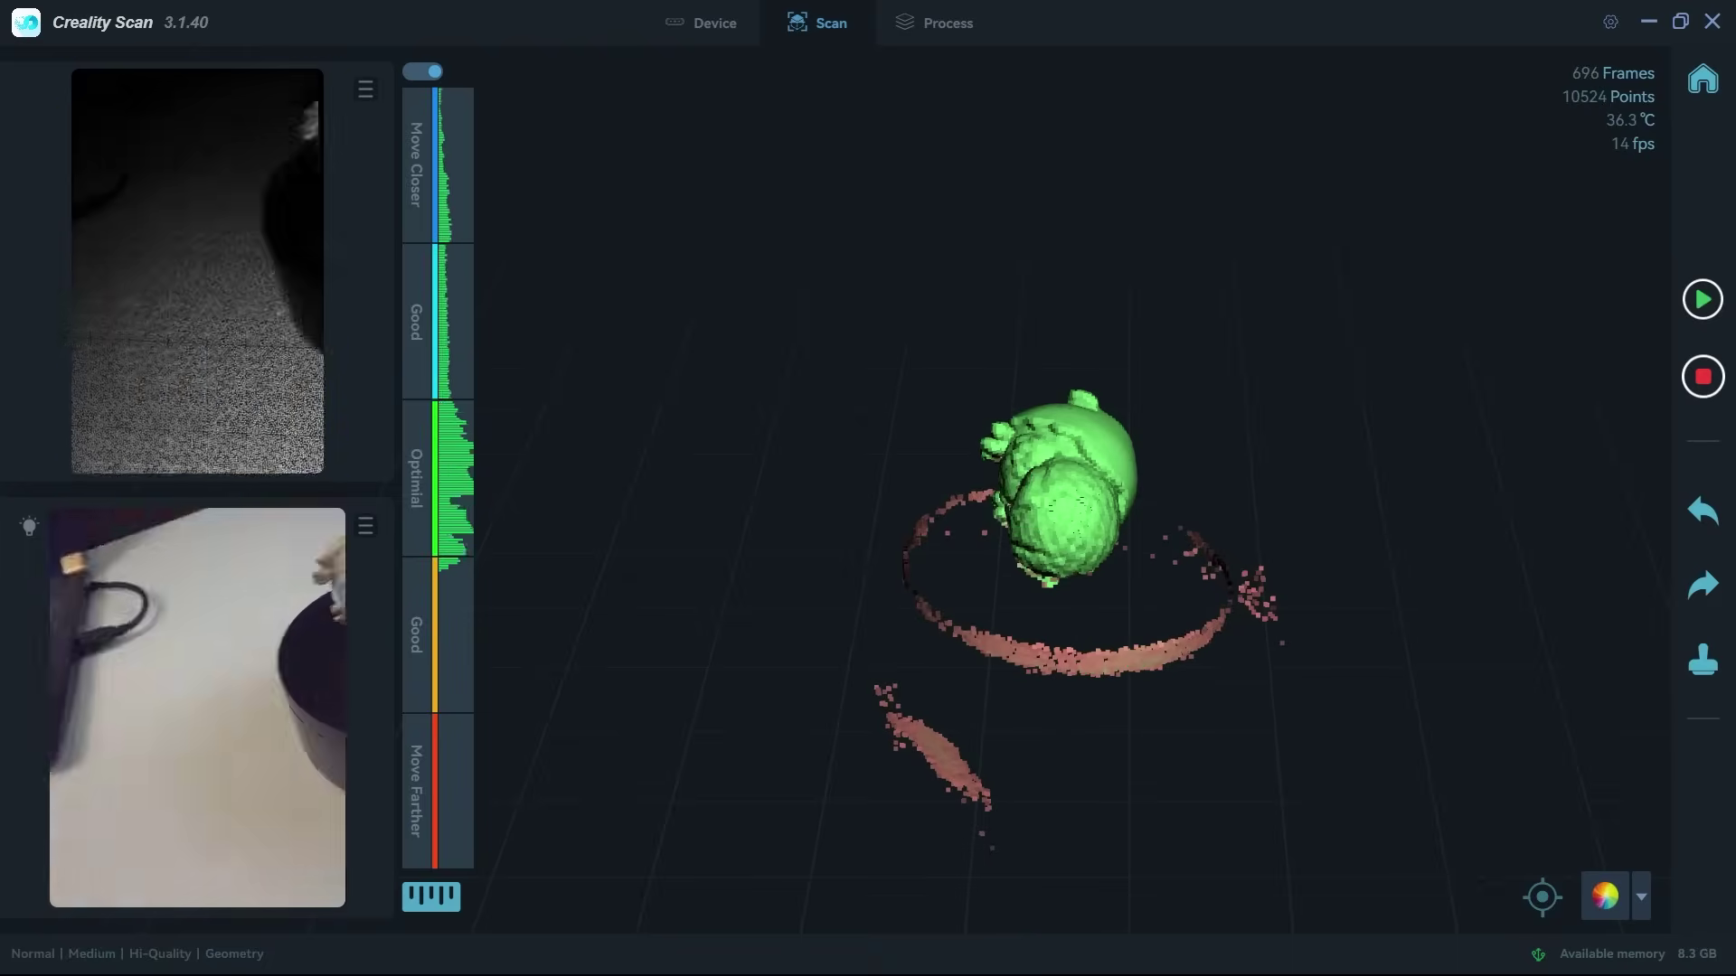
Complete the scan, delete the stray turntable ring points, and set meshing to Manual with 1000000 faces
{"action": "left_click", "coordinate": [1702, 376]}
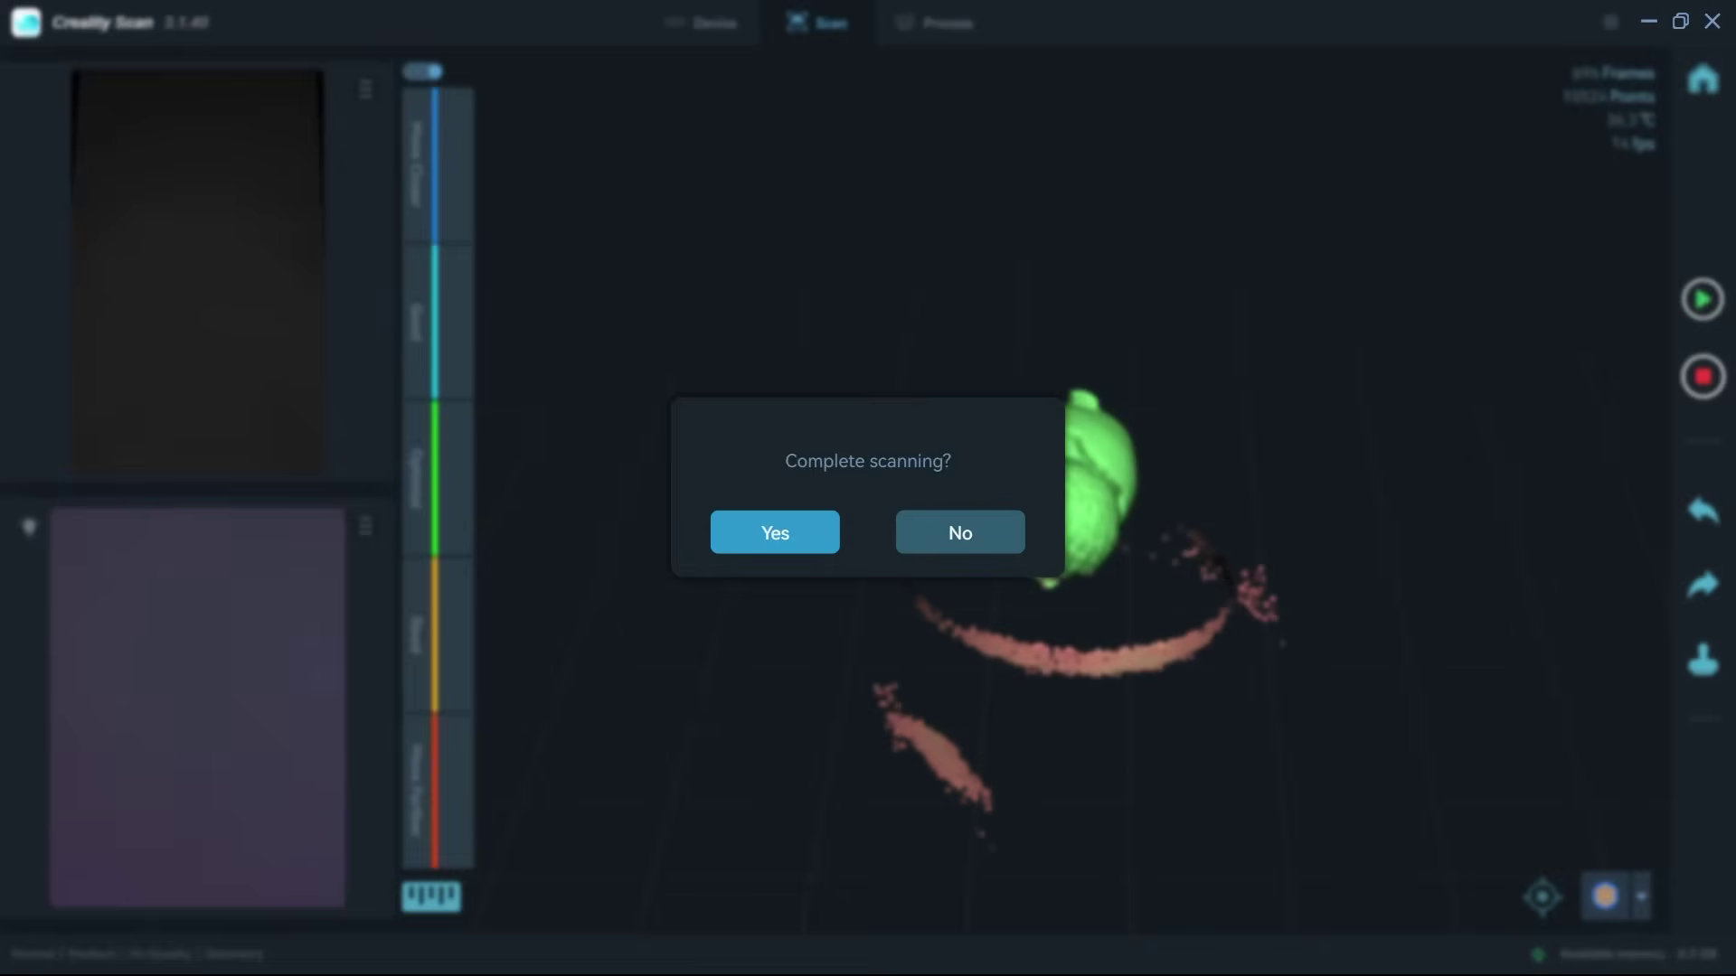
{"action": "left_click", "coordinate": [771, 531]}
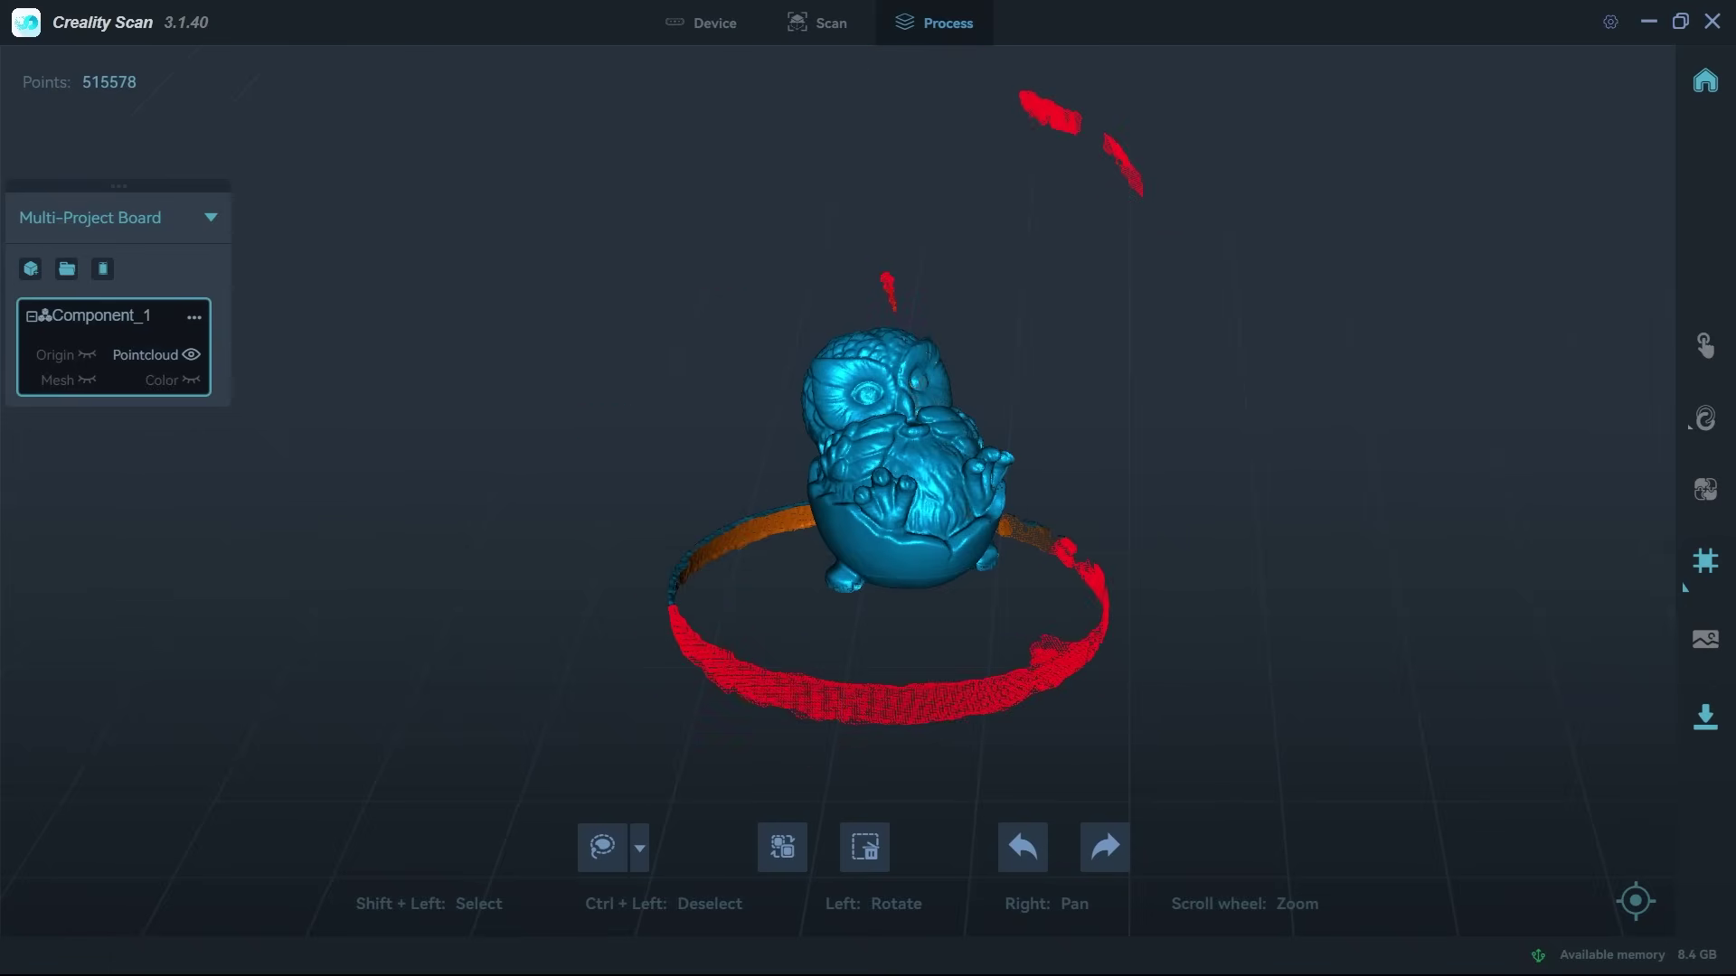
{"action": "left_click_drag", "start_coordinate": [868, 452], "coordinate": [868, 561]}
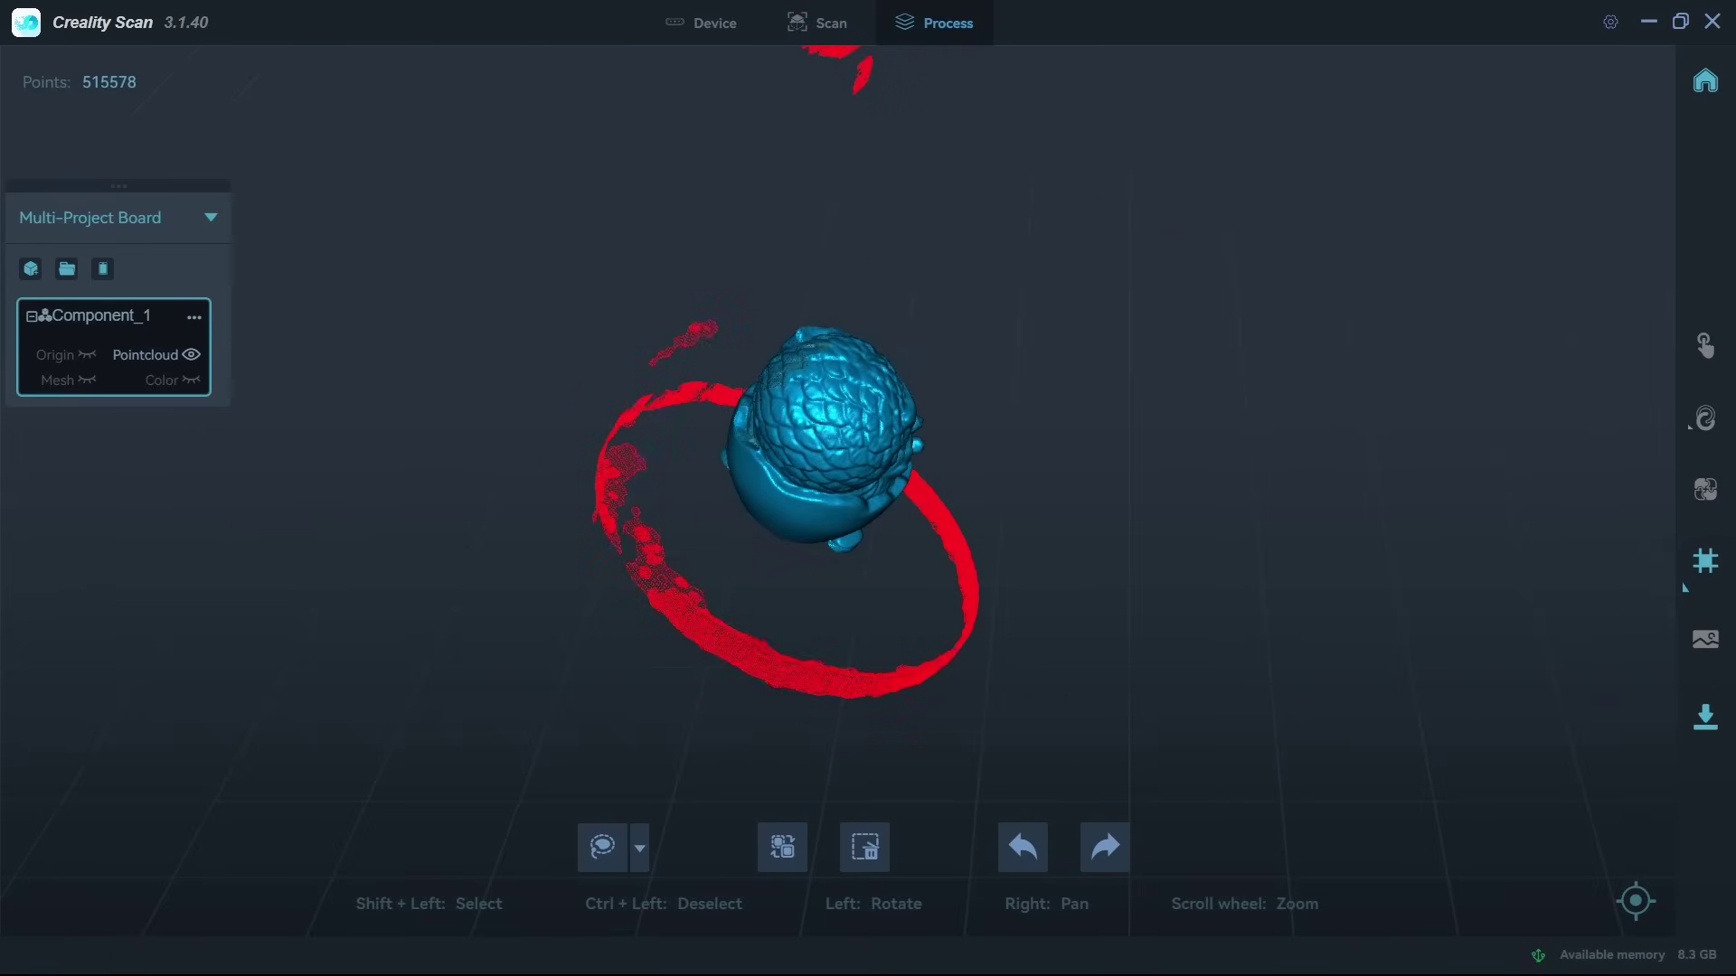
{"action": "left_click", "coordinate": [864, 848]}
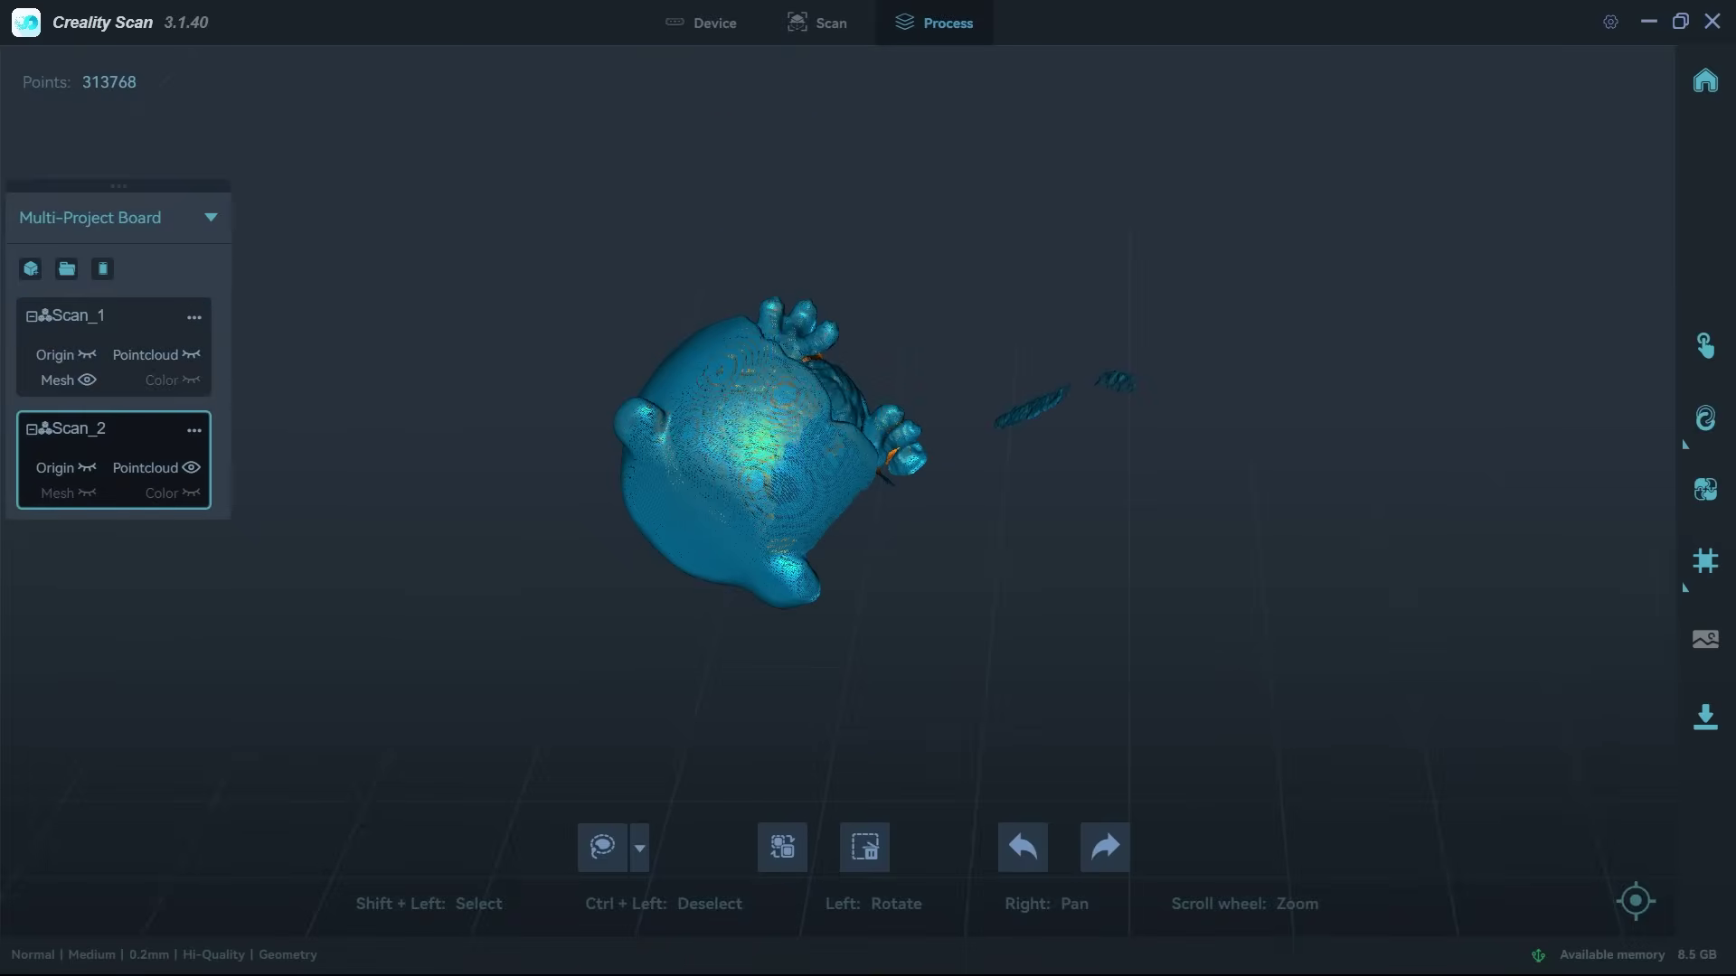
{"action": "left_click", "coordinate": [194, 317]}
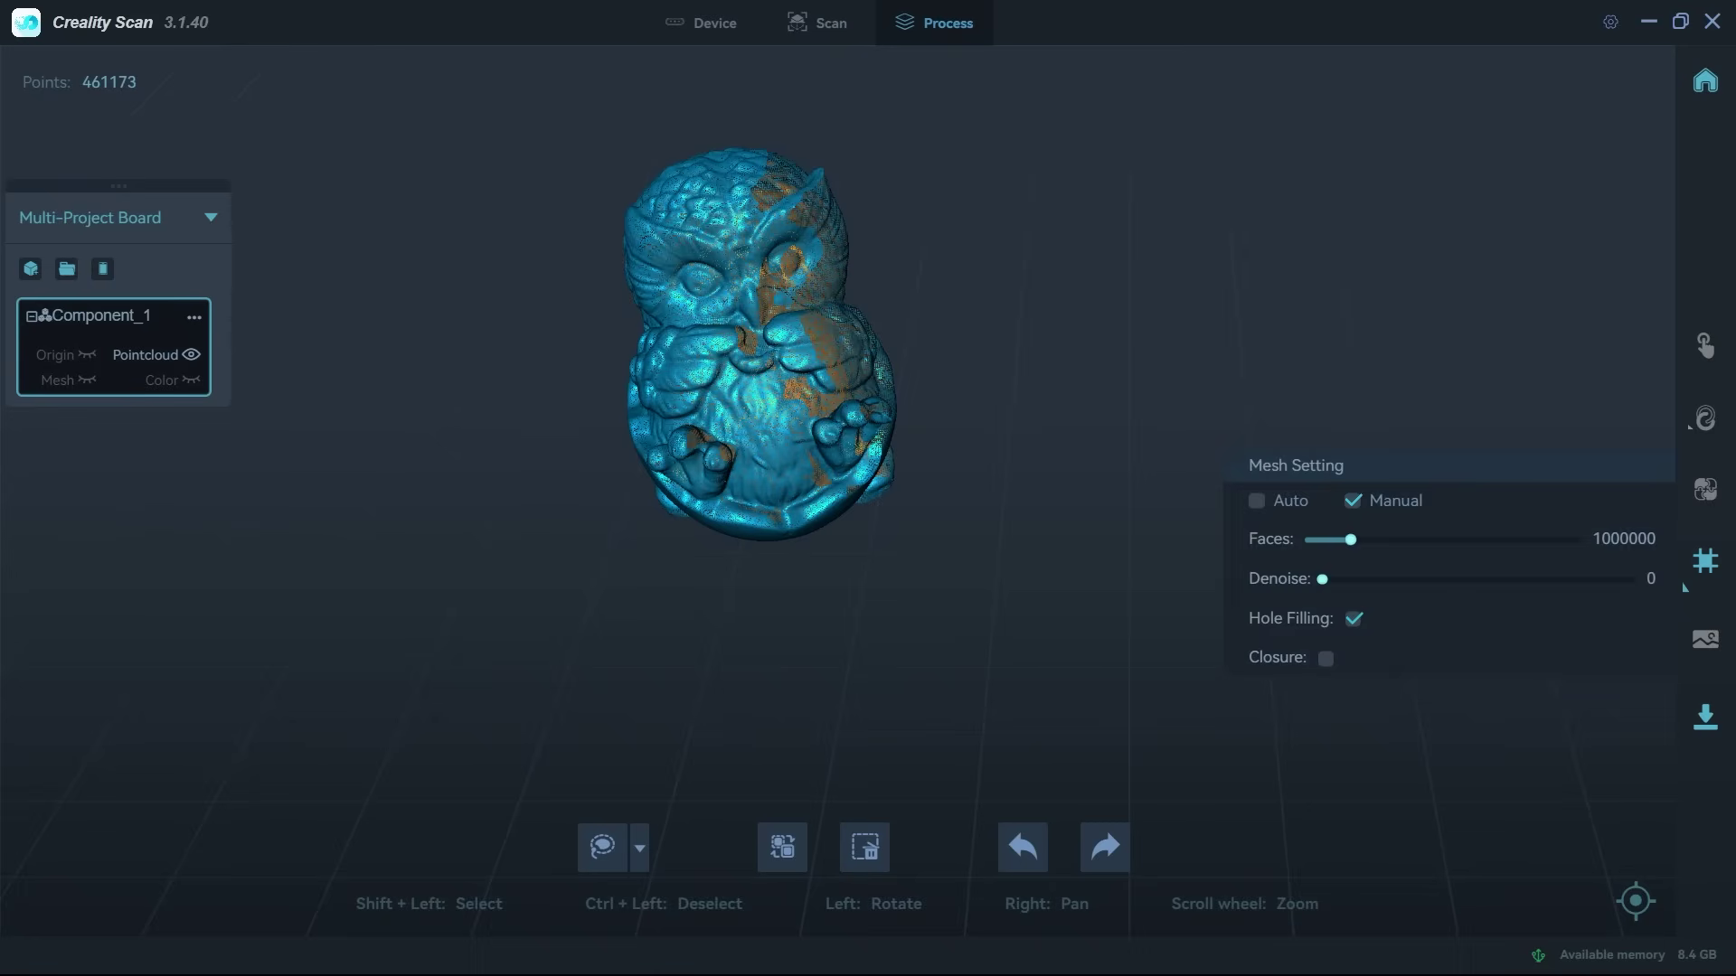
Generate the owl mesh at 353644 faces and map the scanned colours onto it
{"action": "left_click", "coordinate": [1705, 560]}
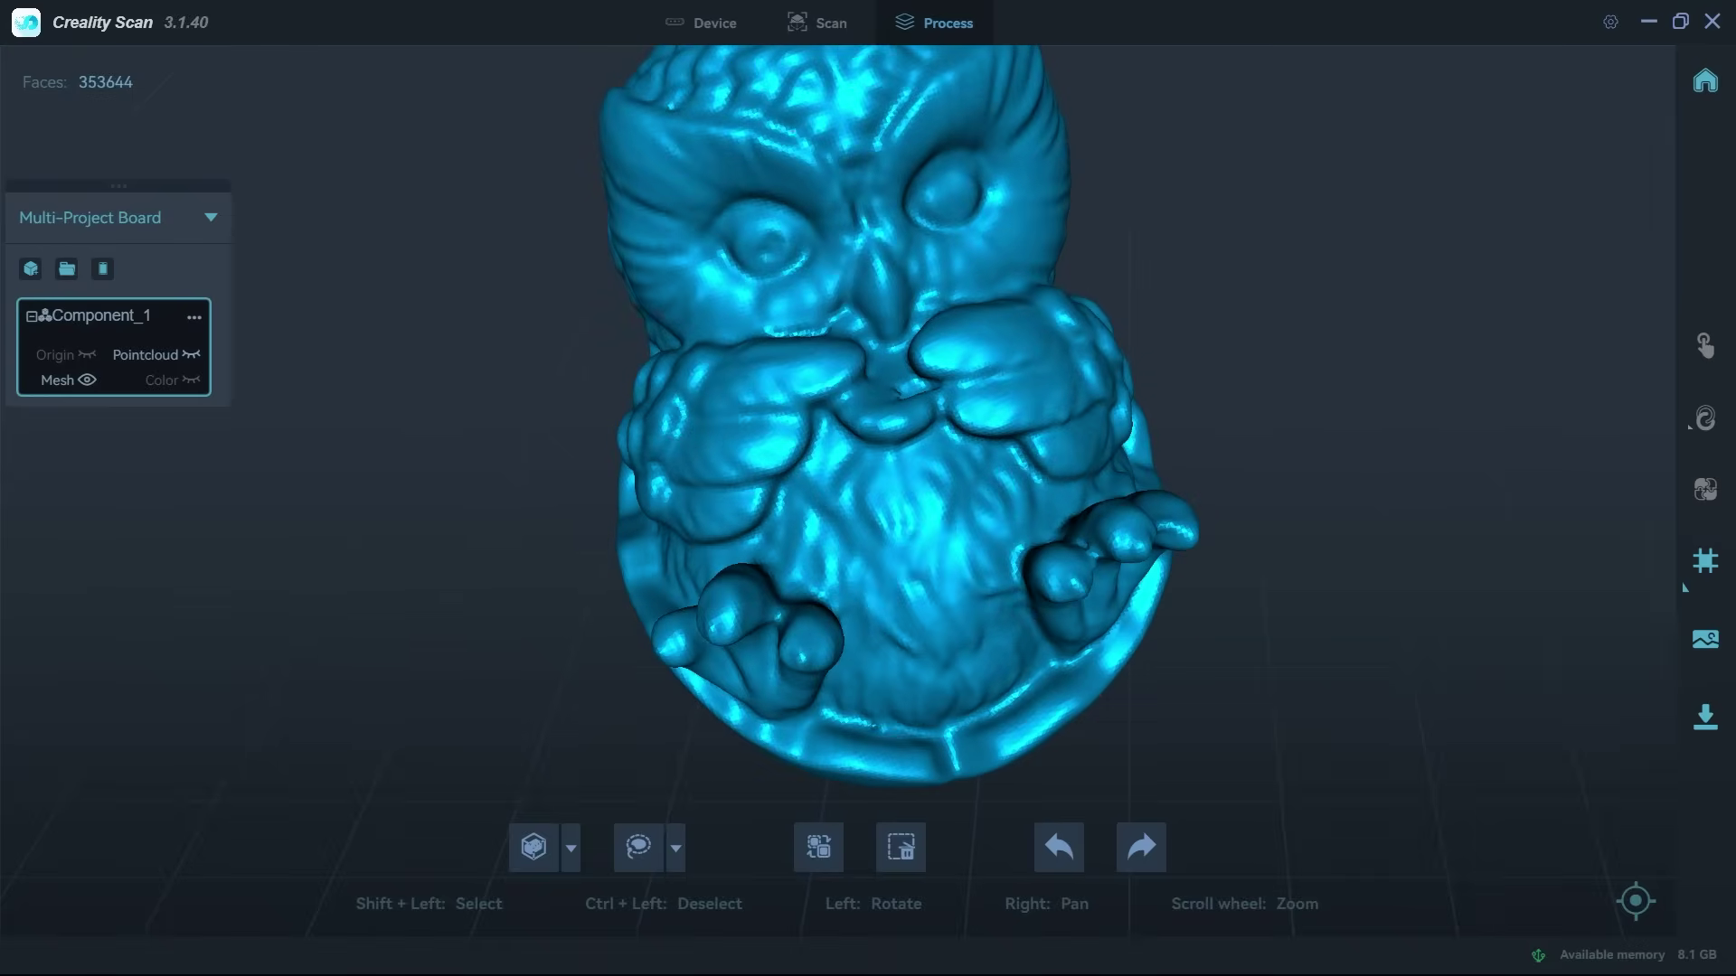
{"action": "left_click", "coordinate": [1705, 639]}
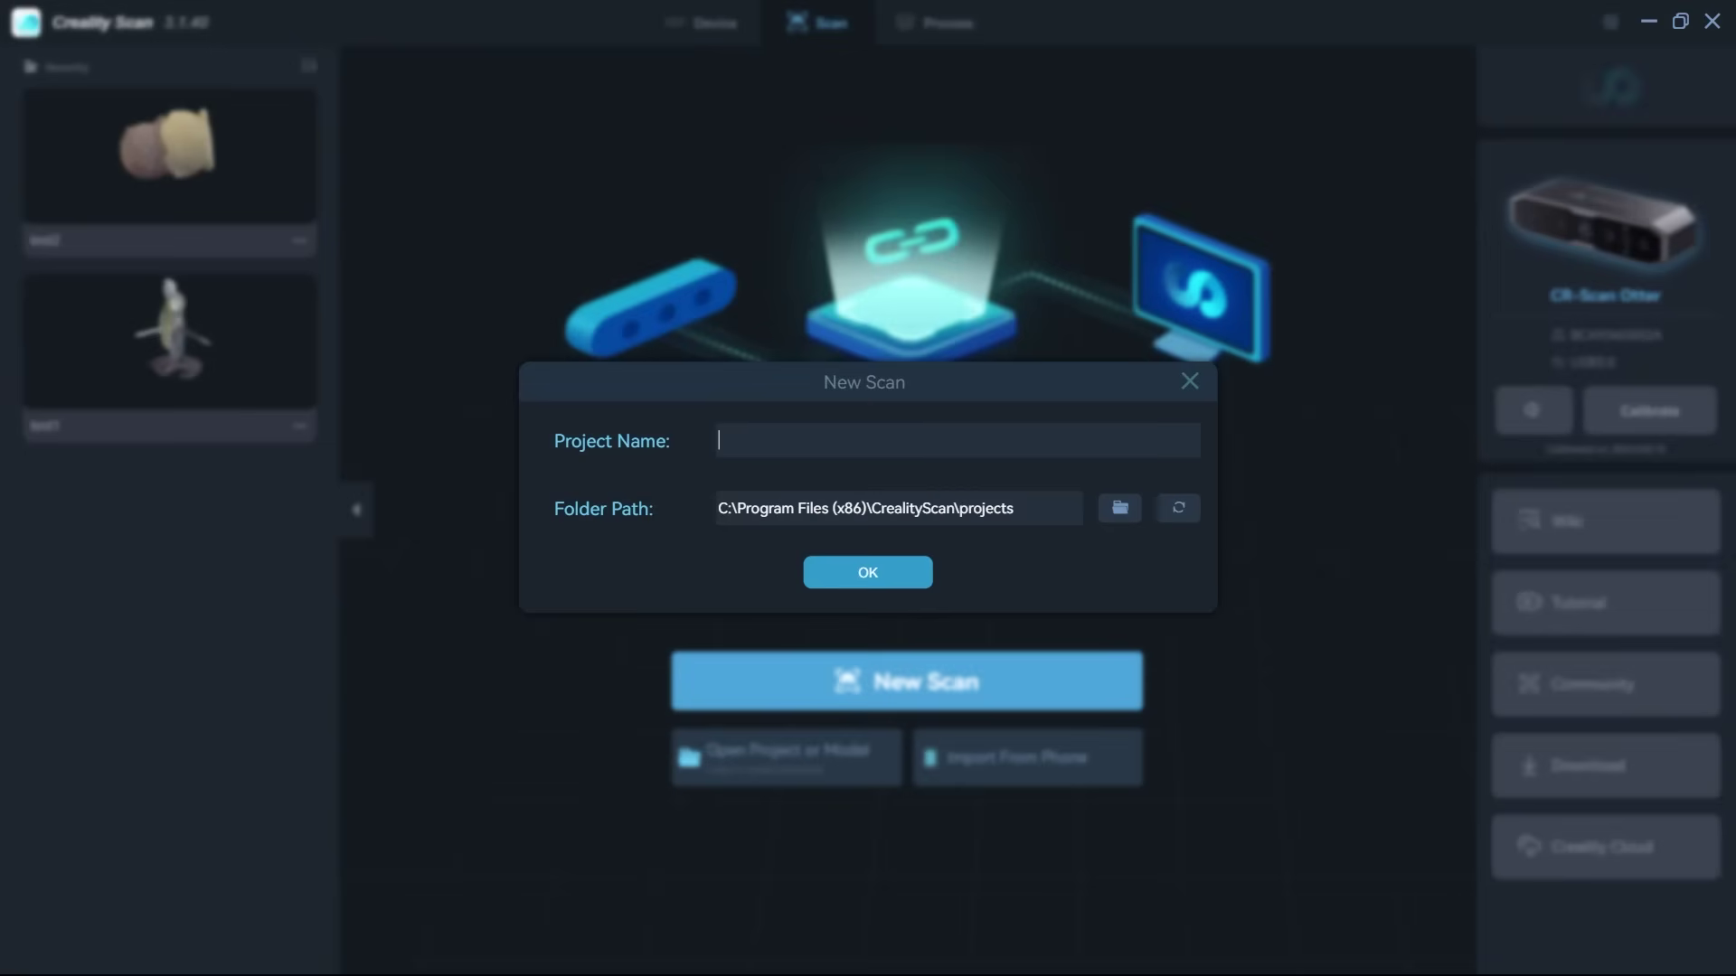
Confirm the new scan project named sekiro
{"action": "key", "text": "Return"}
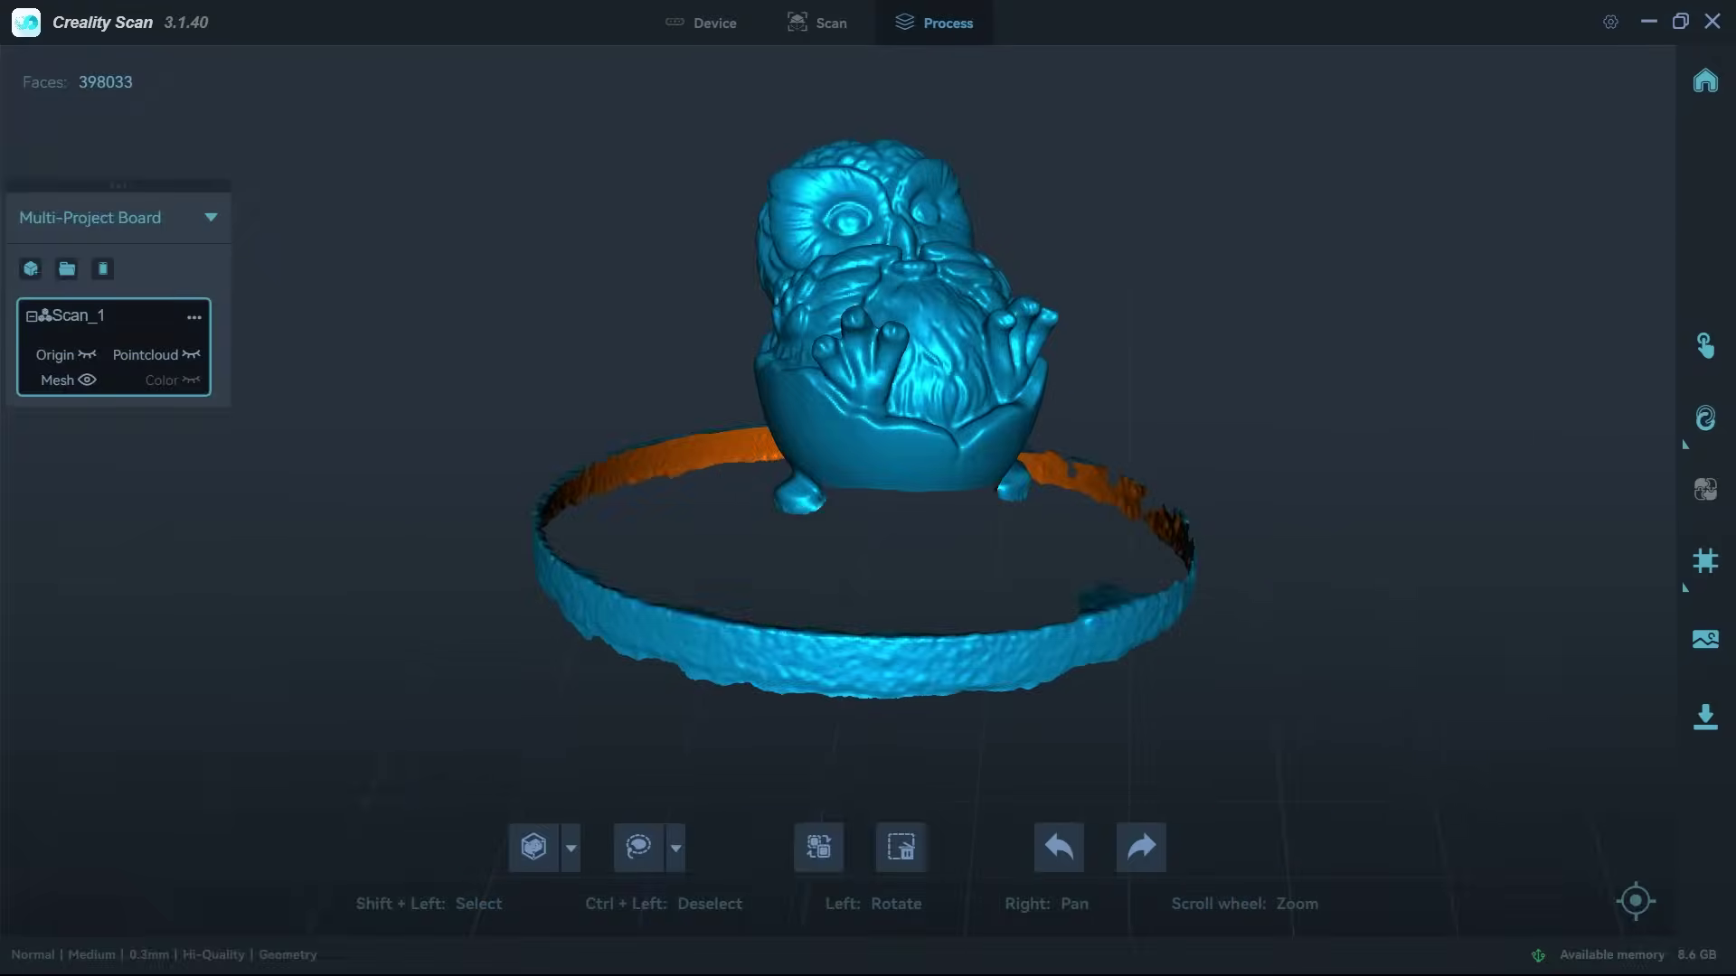
Delete the selected base ring faces, switch meshing to Manual, and begin merging Scan_1 with Scan_2
{"action": "mouse_move", "coordinate": [638, 849]}
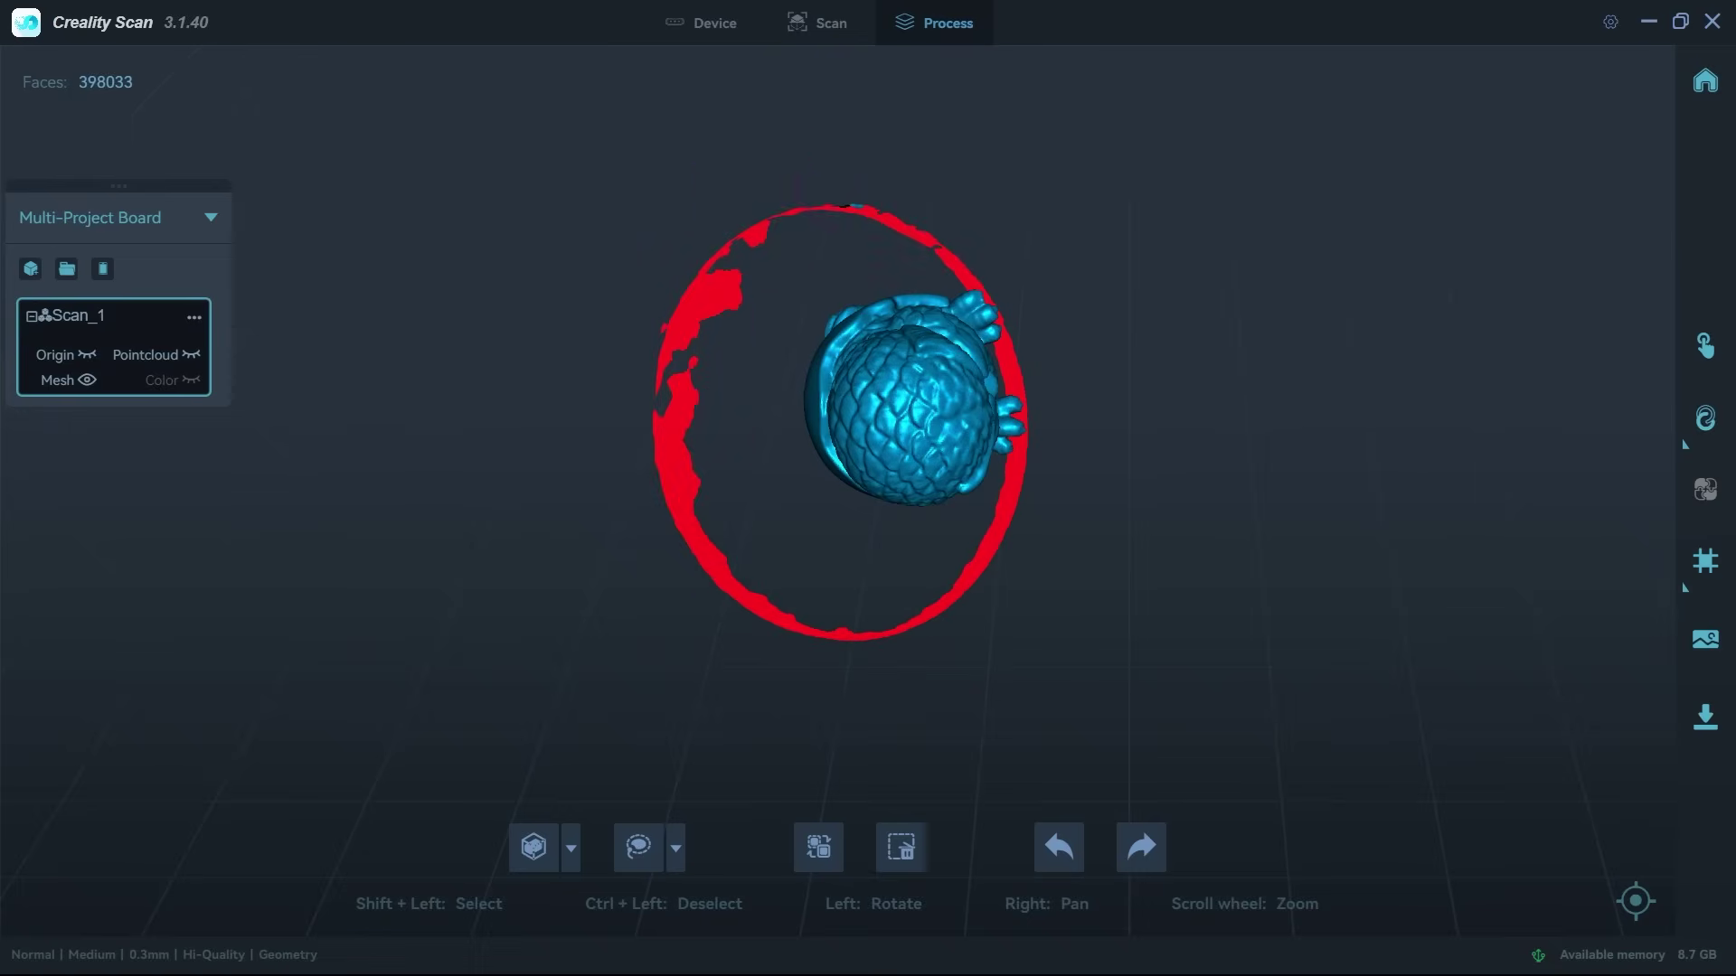
{"action": "key", "text": "Delete"}
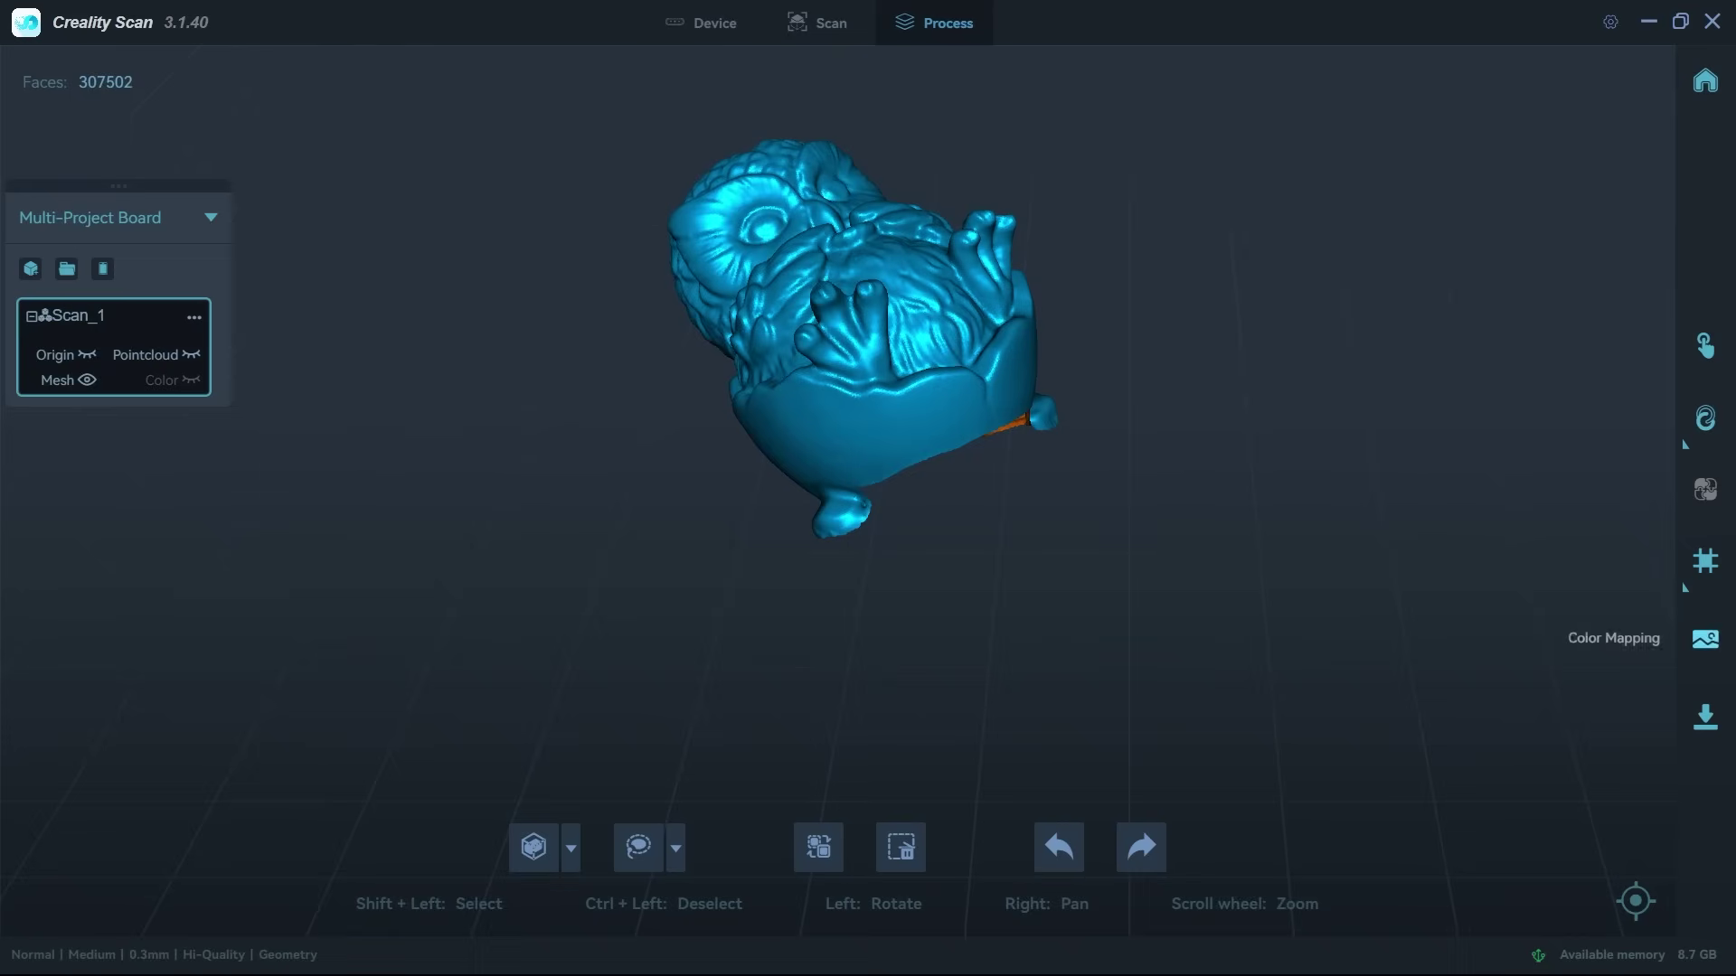
{"action": "left_click", "coordinate": [1351, 580]}
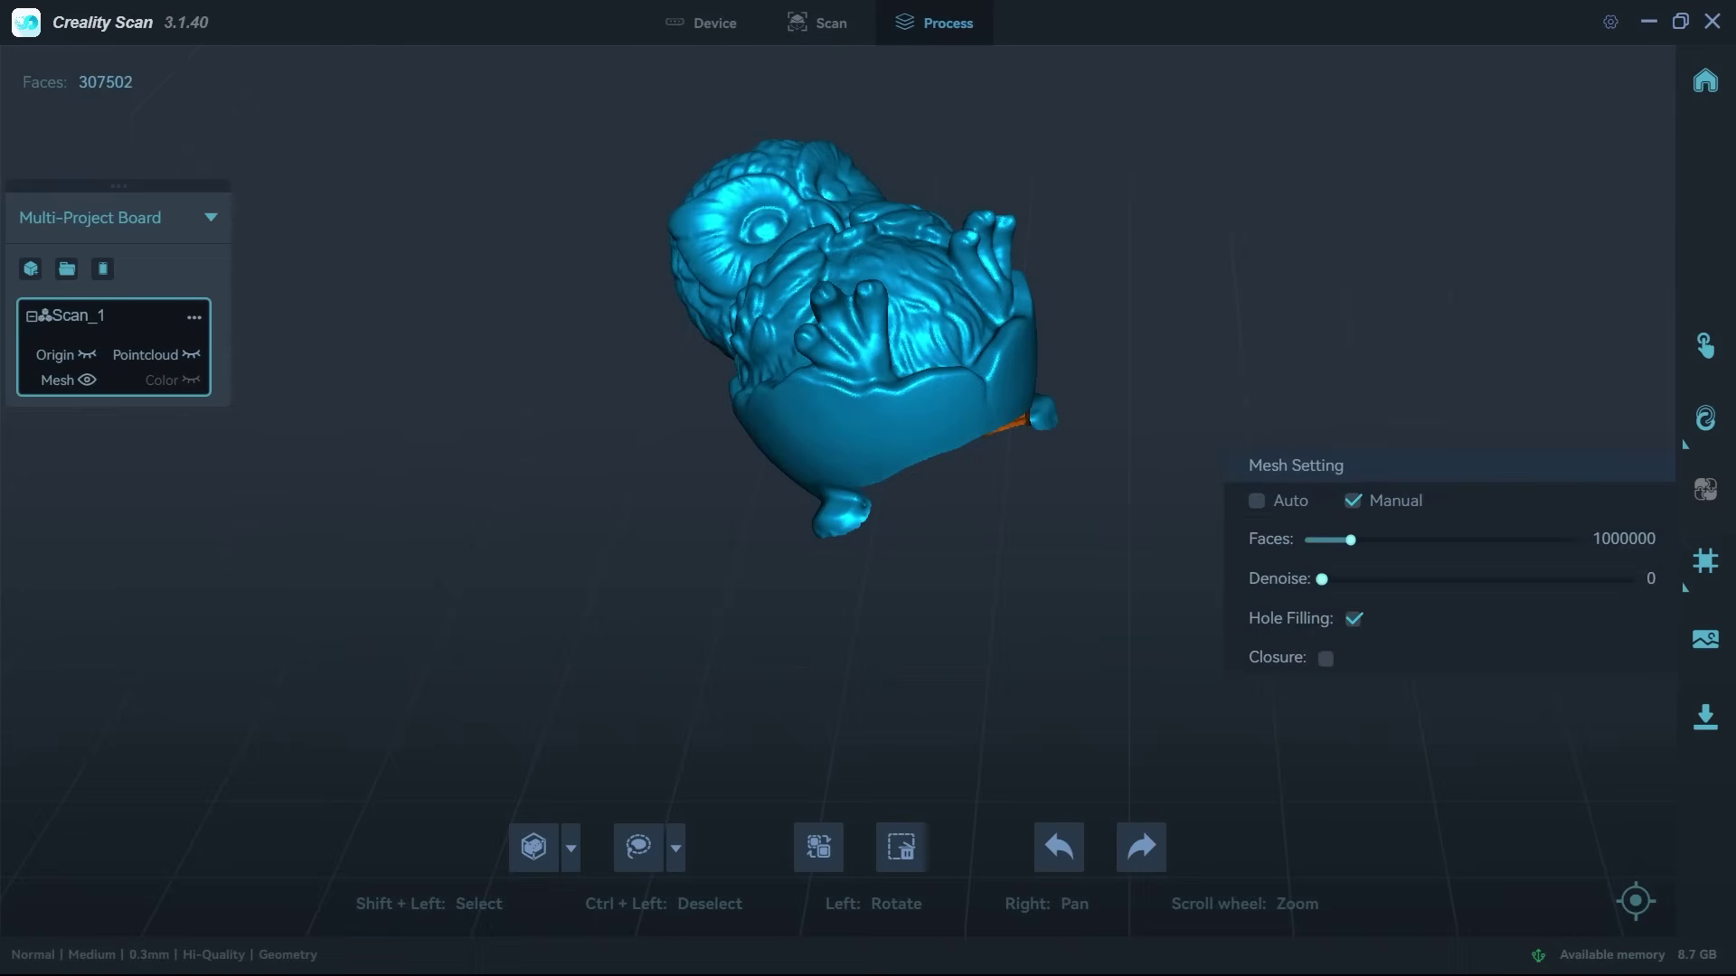
{"action": "left_click", "coordinate": [30, 268]}
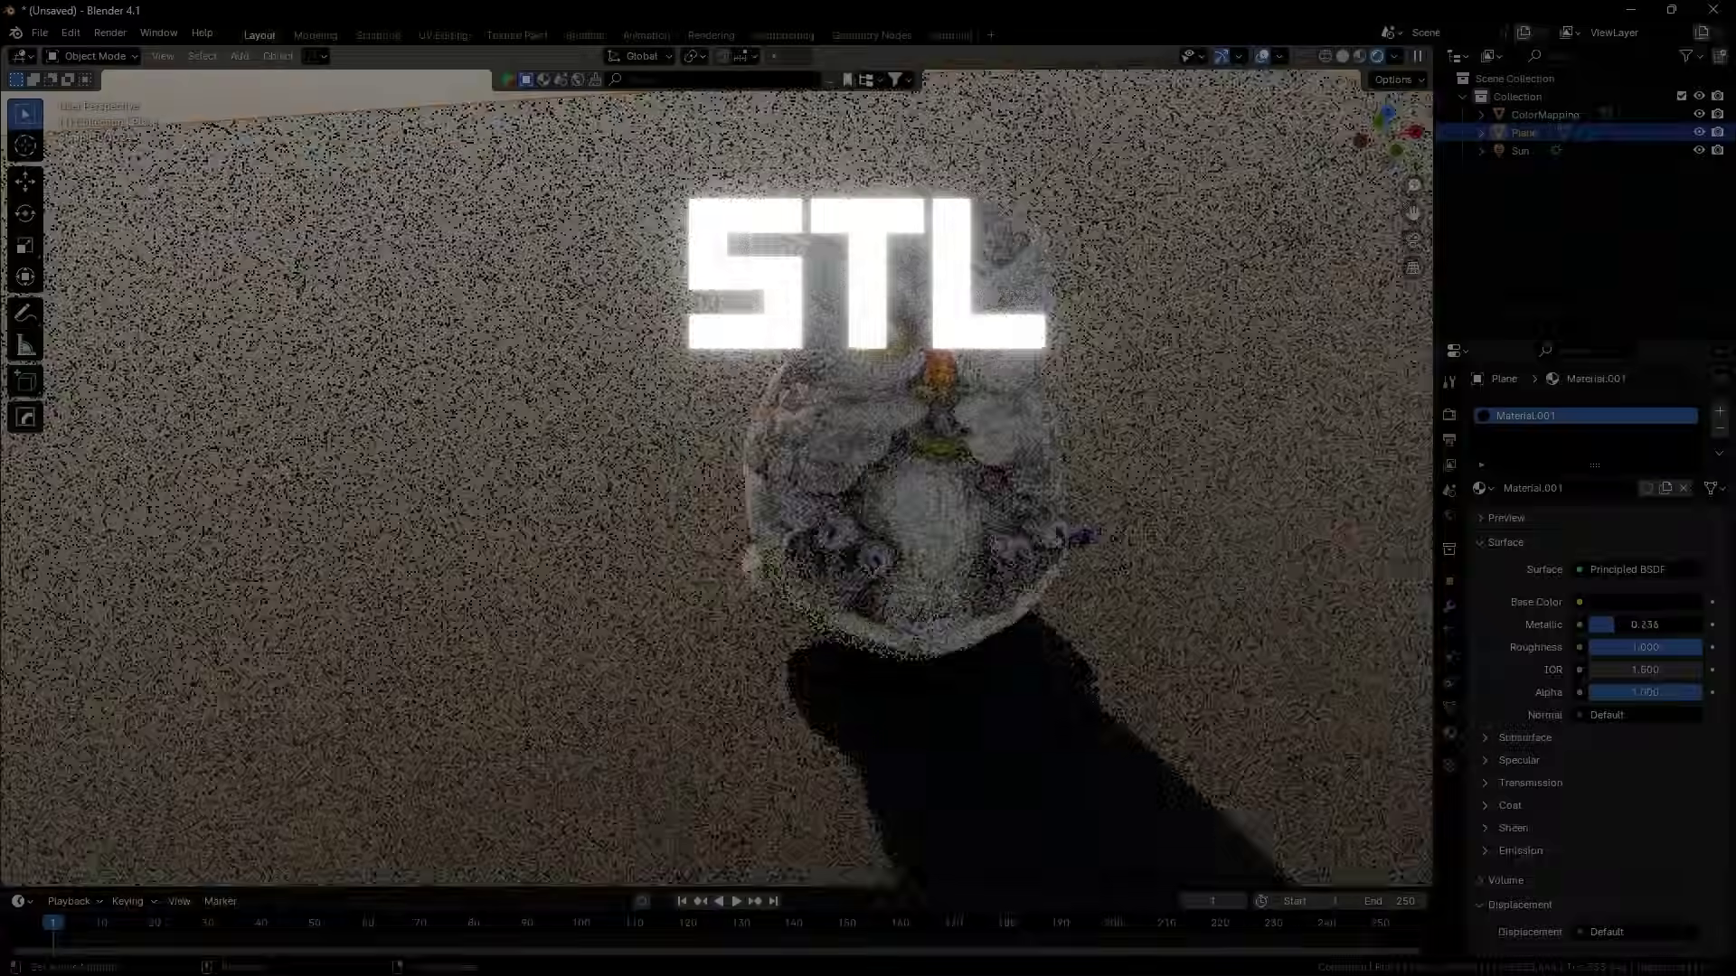
Raise the owl vertically with G Z and select all scene objects
{"action": "key", "text": "g"}
{"action": "key", "text": "z"}
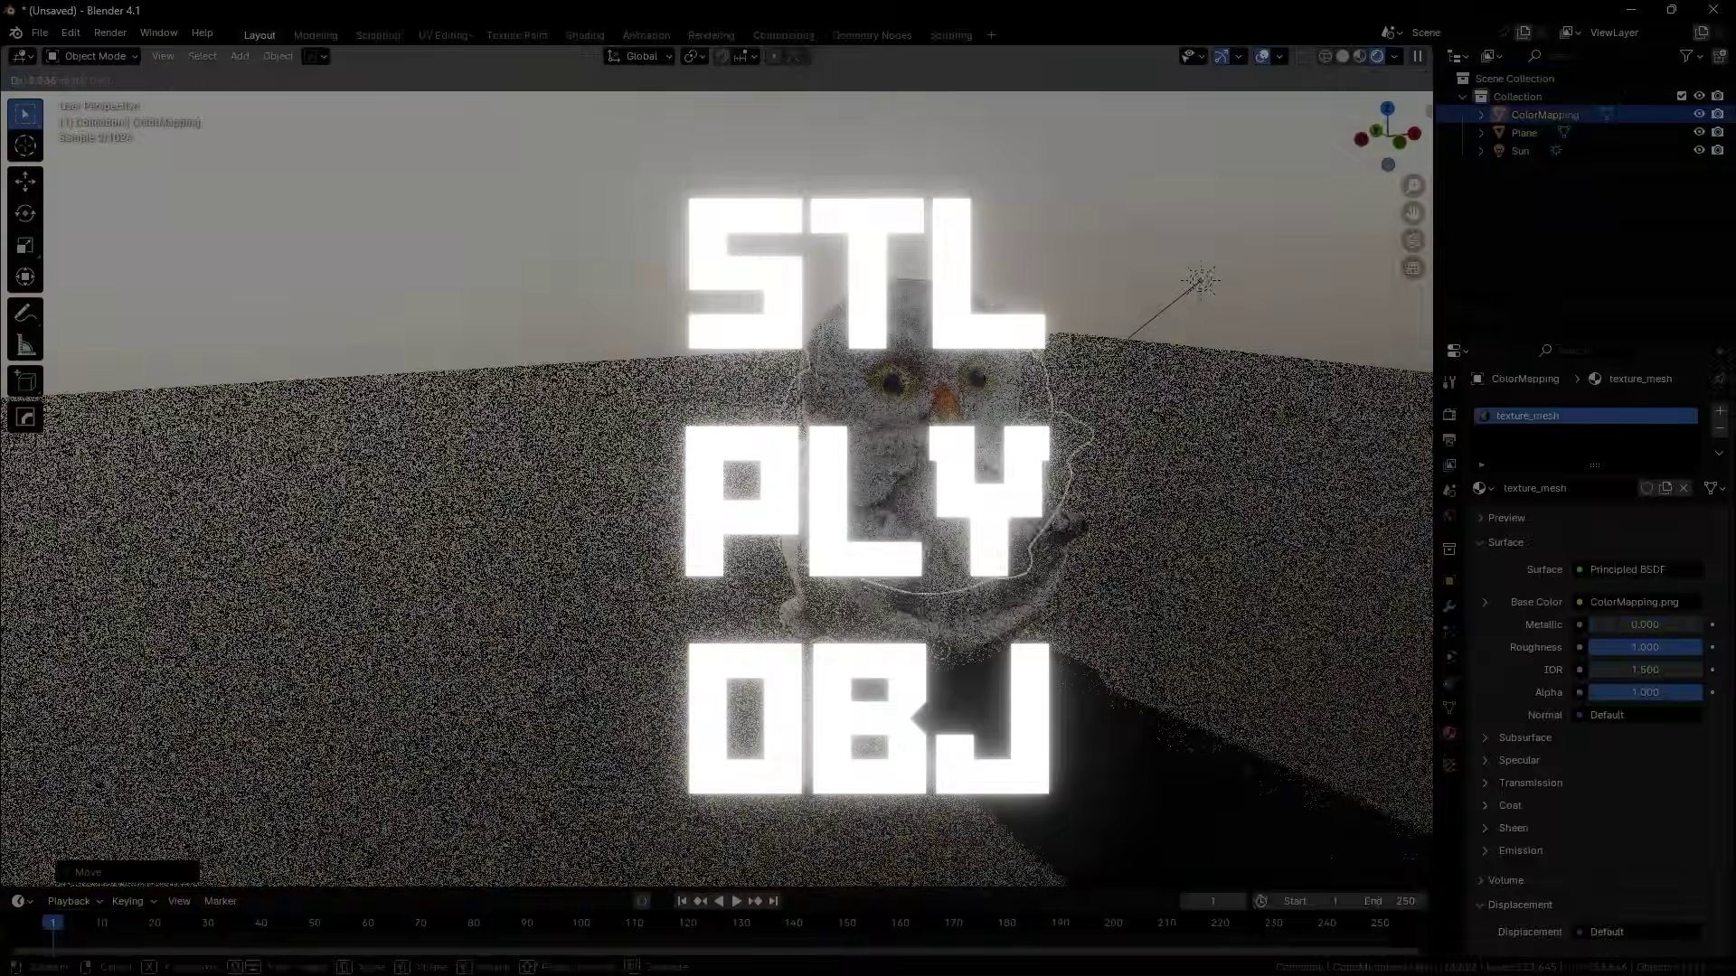
{"action": "key", "text": "Return"}
{"action": "key", "text": "a"}
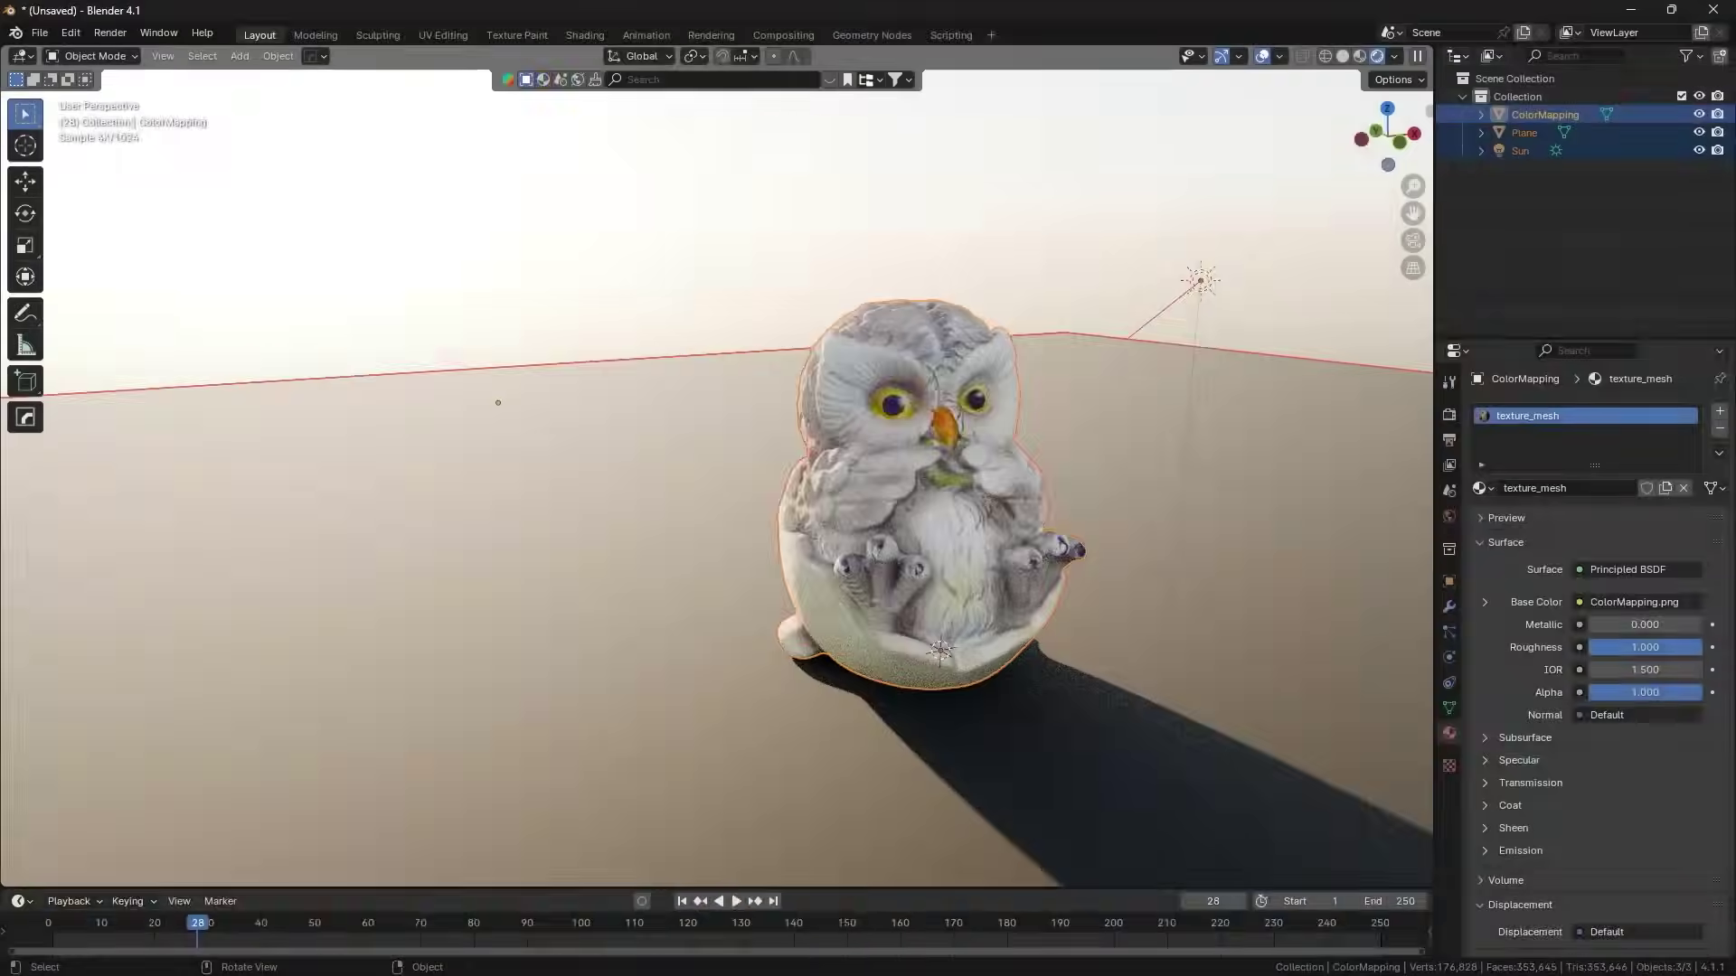
{"action": "middle_click_drag", "start_coordinate": [715, 488], "coordinate": [814, 380]}
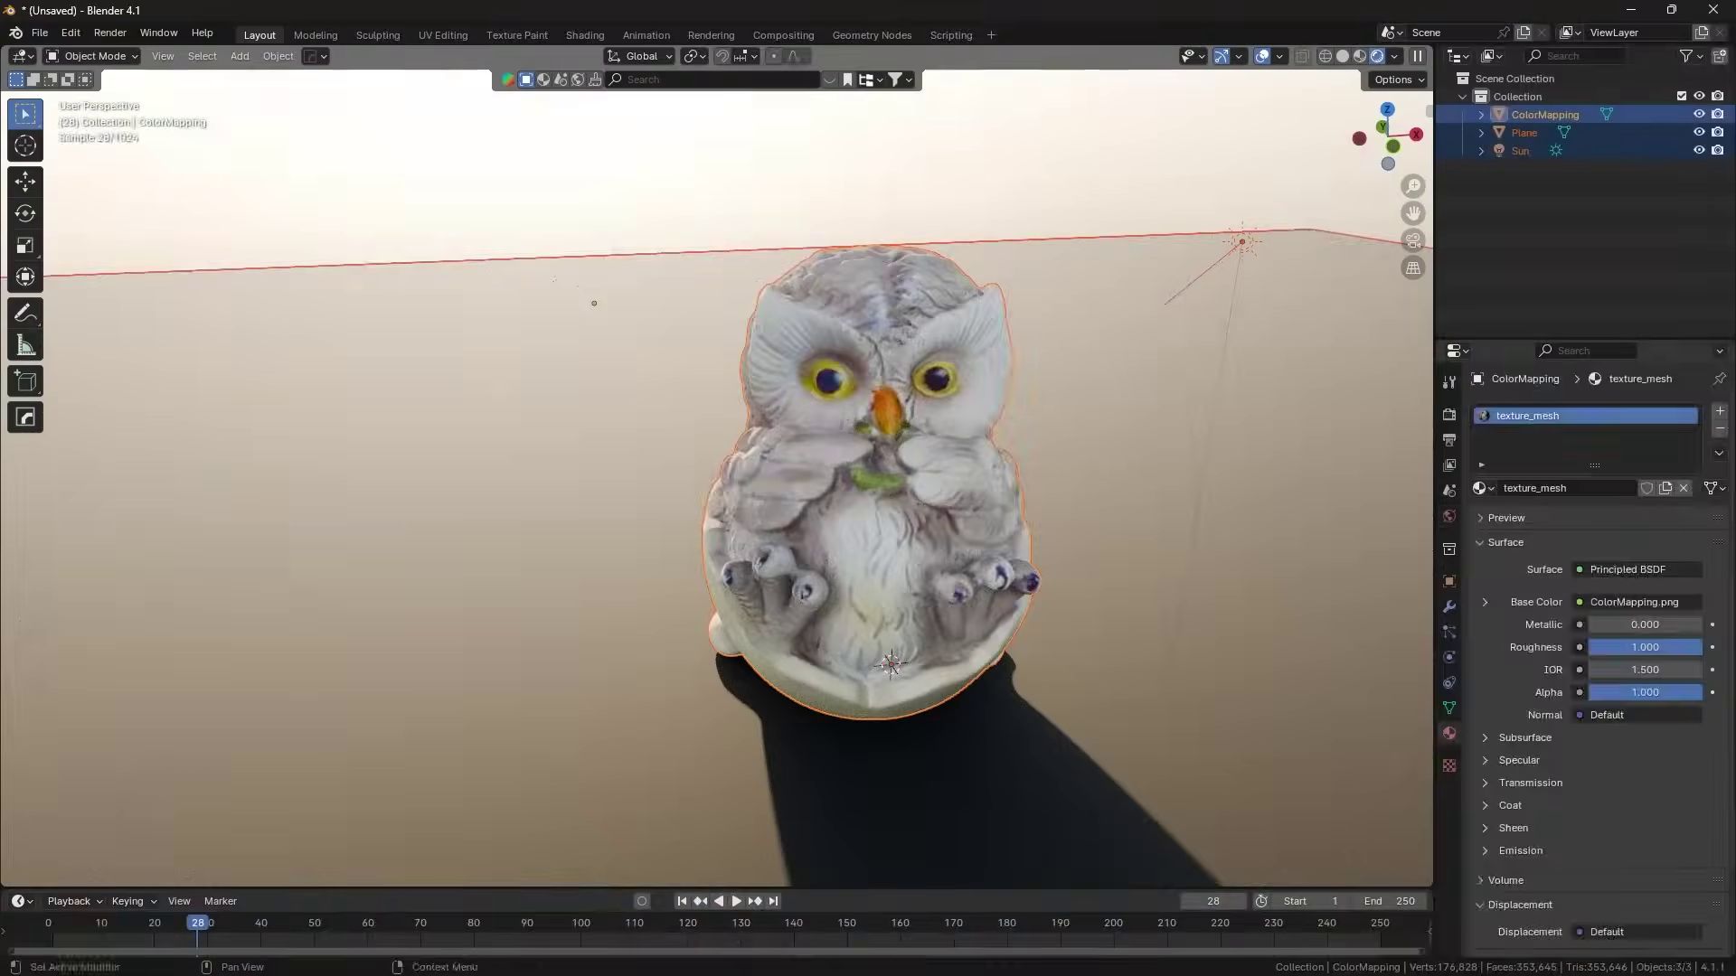
Set the Nishita sky to altitude 26 m, sun elevation 49.7° and strength 0.130
{"action": "left_click", "coordinate": [1449, 516]}
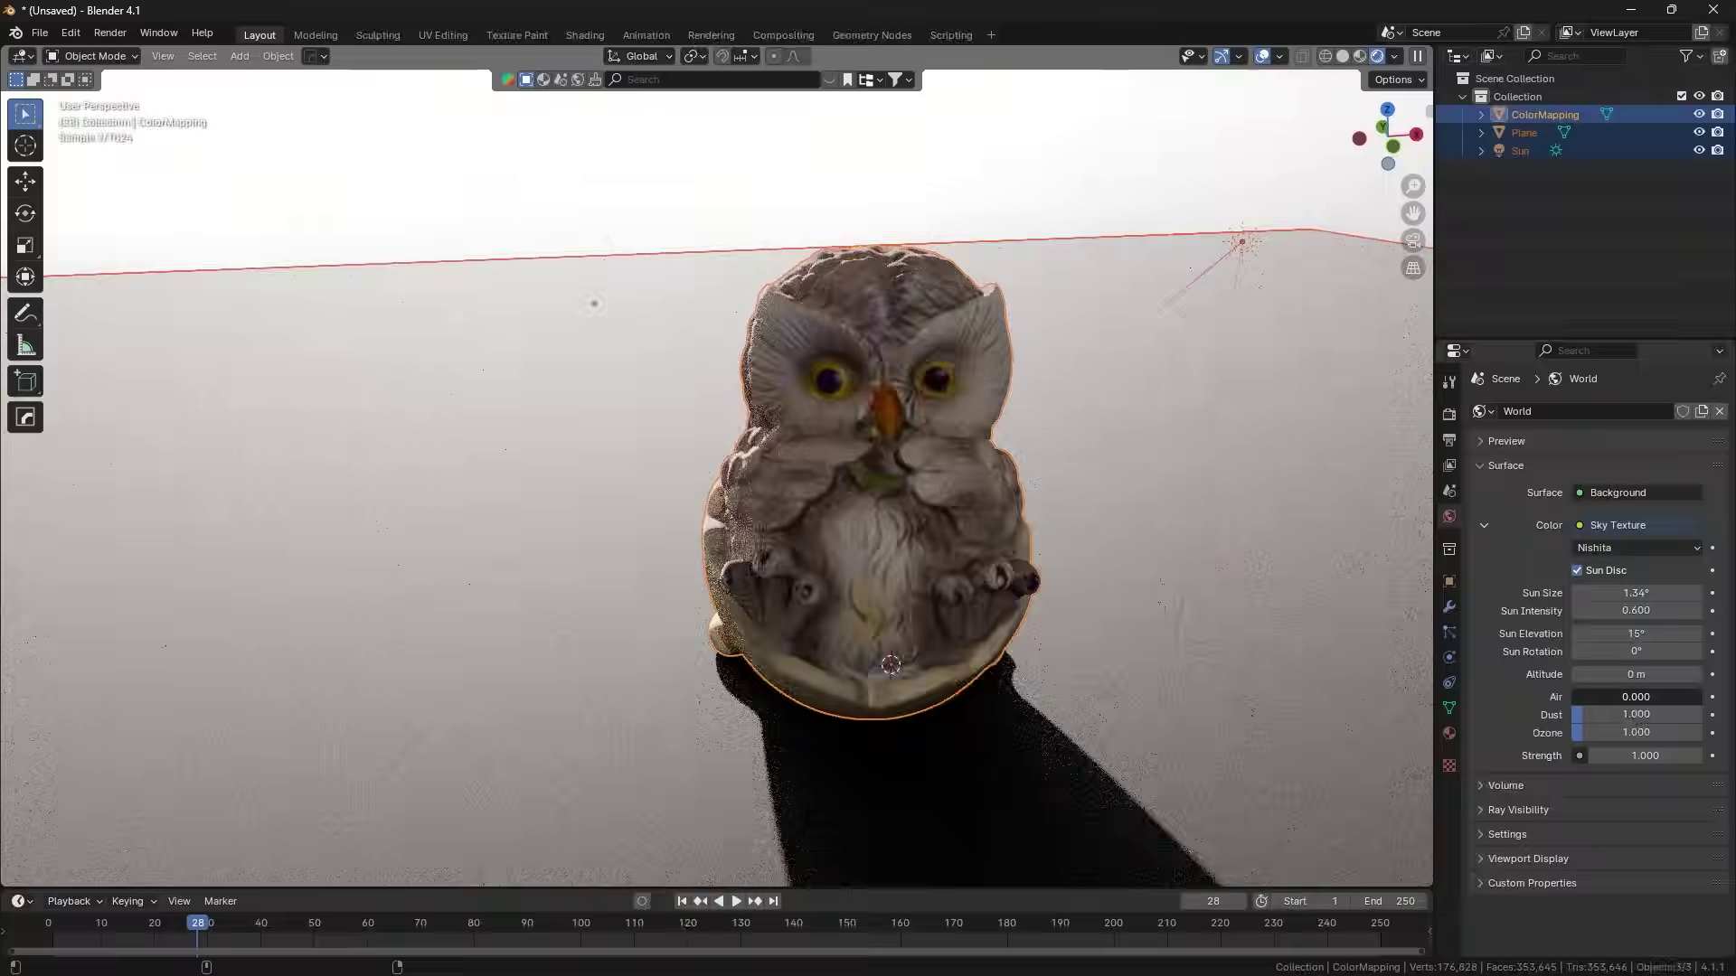
{"action": "left_click_drag", "start_coordinate": [1636, 697], "coordinate": [1682, 673]}
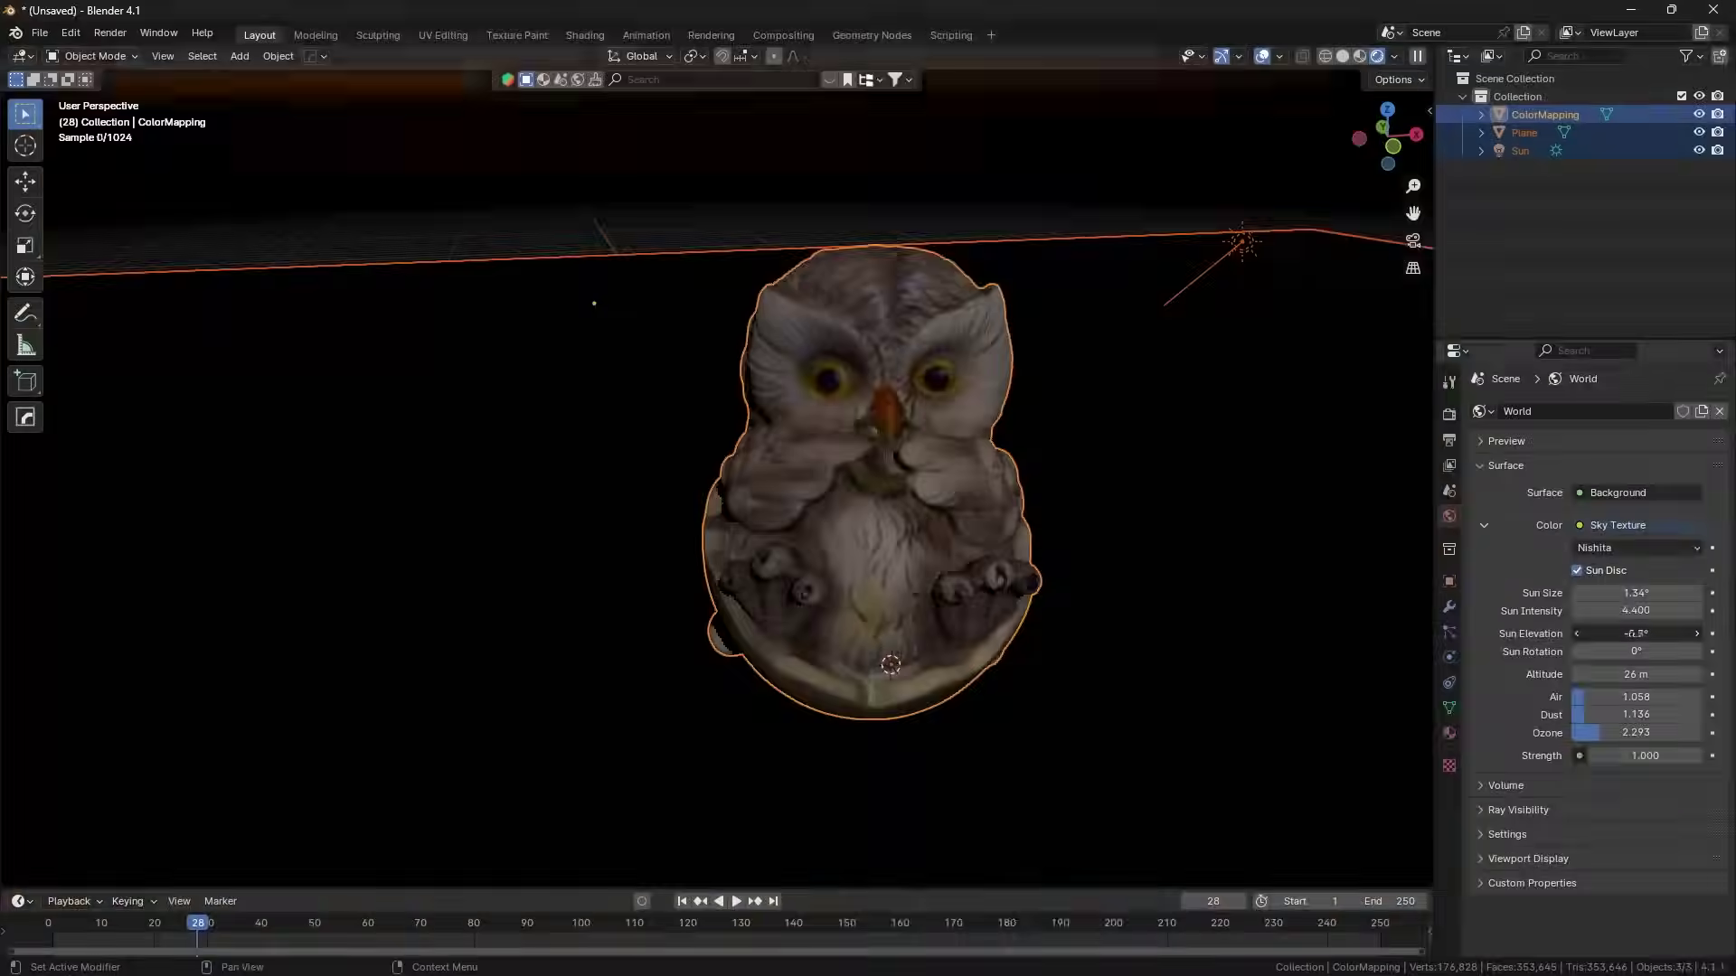
{"action": "left_click_drag", "start_coordinate": [1630, 633], "coordinate": [1700, 633]}
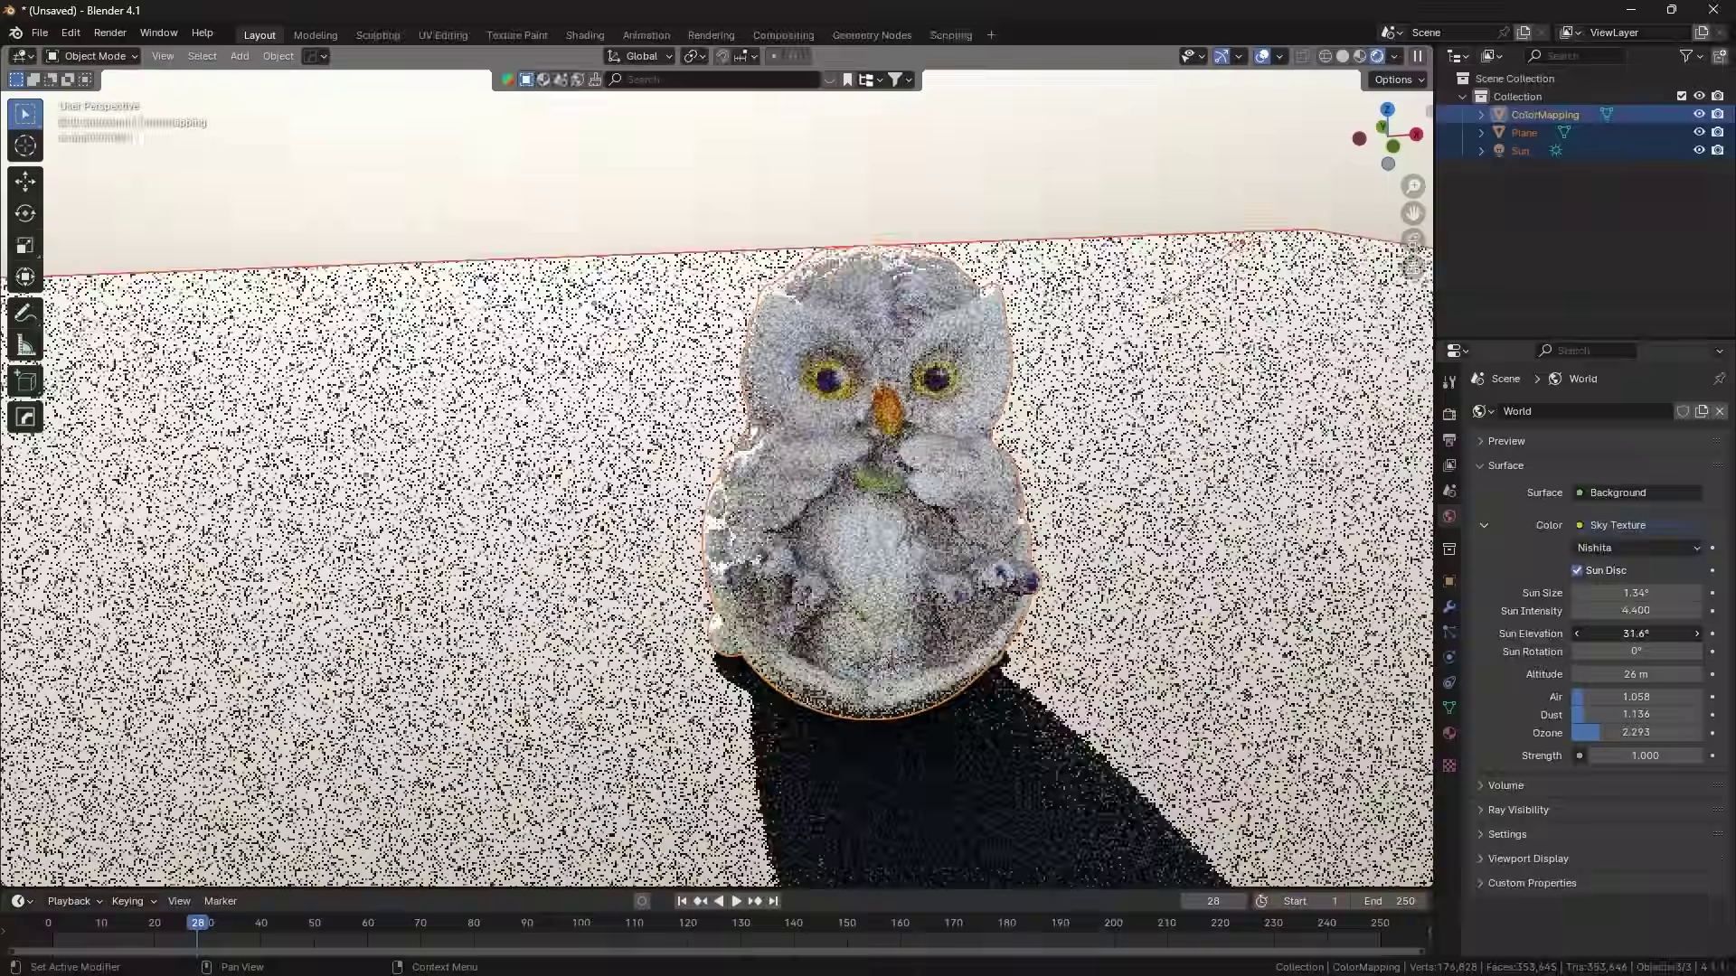
{"action": "middle_click_drag", "start_coordinate": [723, 543], "coordinate": [579, 542]}
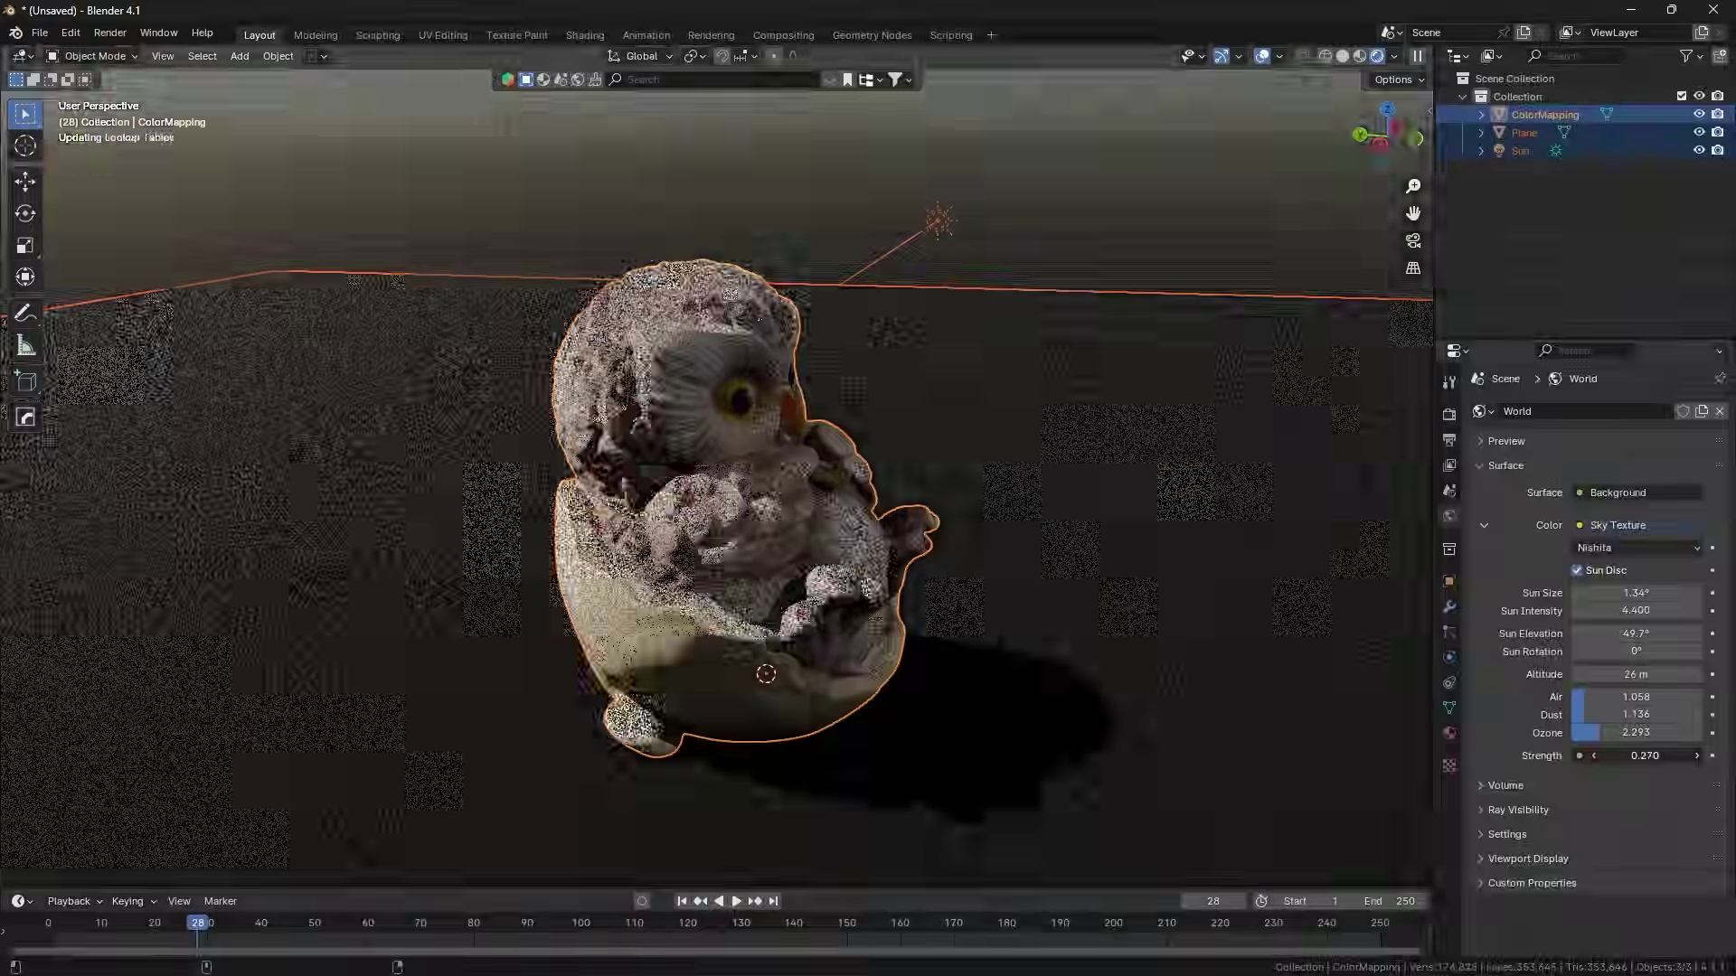
{"action": "middle_click_drag", "start_coordinate": [723, 542], "coordinate": [813, 533]}
Rotate the Sun light and enlarge the sky's sun size to 57.2°
{"action": "left_click", "coordinate": [1025, 270]}
{"action": "key", "text": "r"}
{"action": "key", "text": "r"}
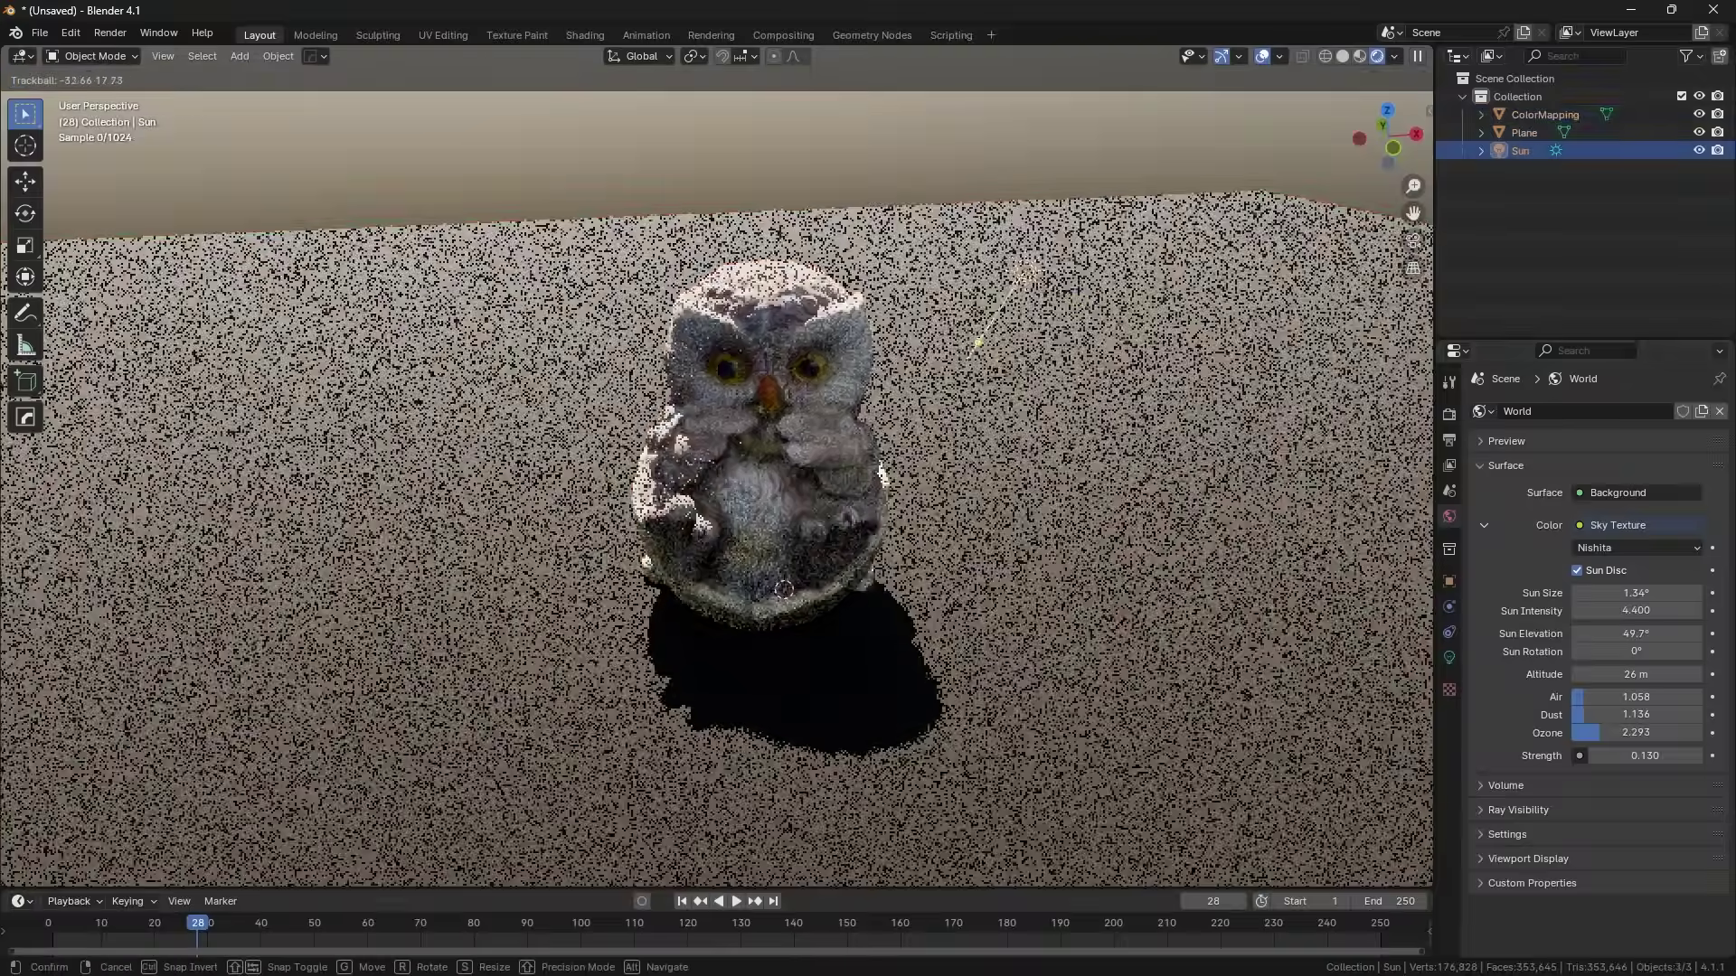
{"action": "left_click", "coordinate": [978, 341]}
{"action": "left_click_drag", "start_coordinate": [1609, 592], "coordinate": [1636, 592]}
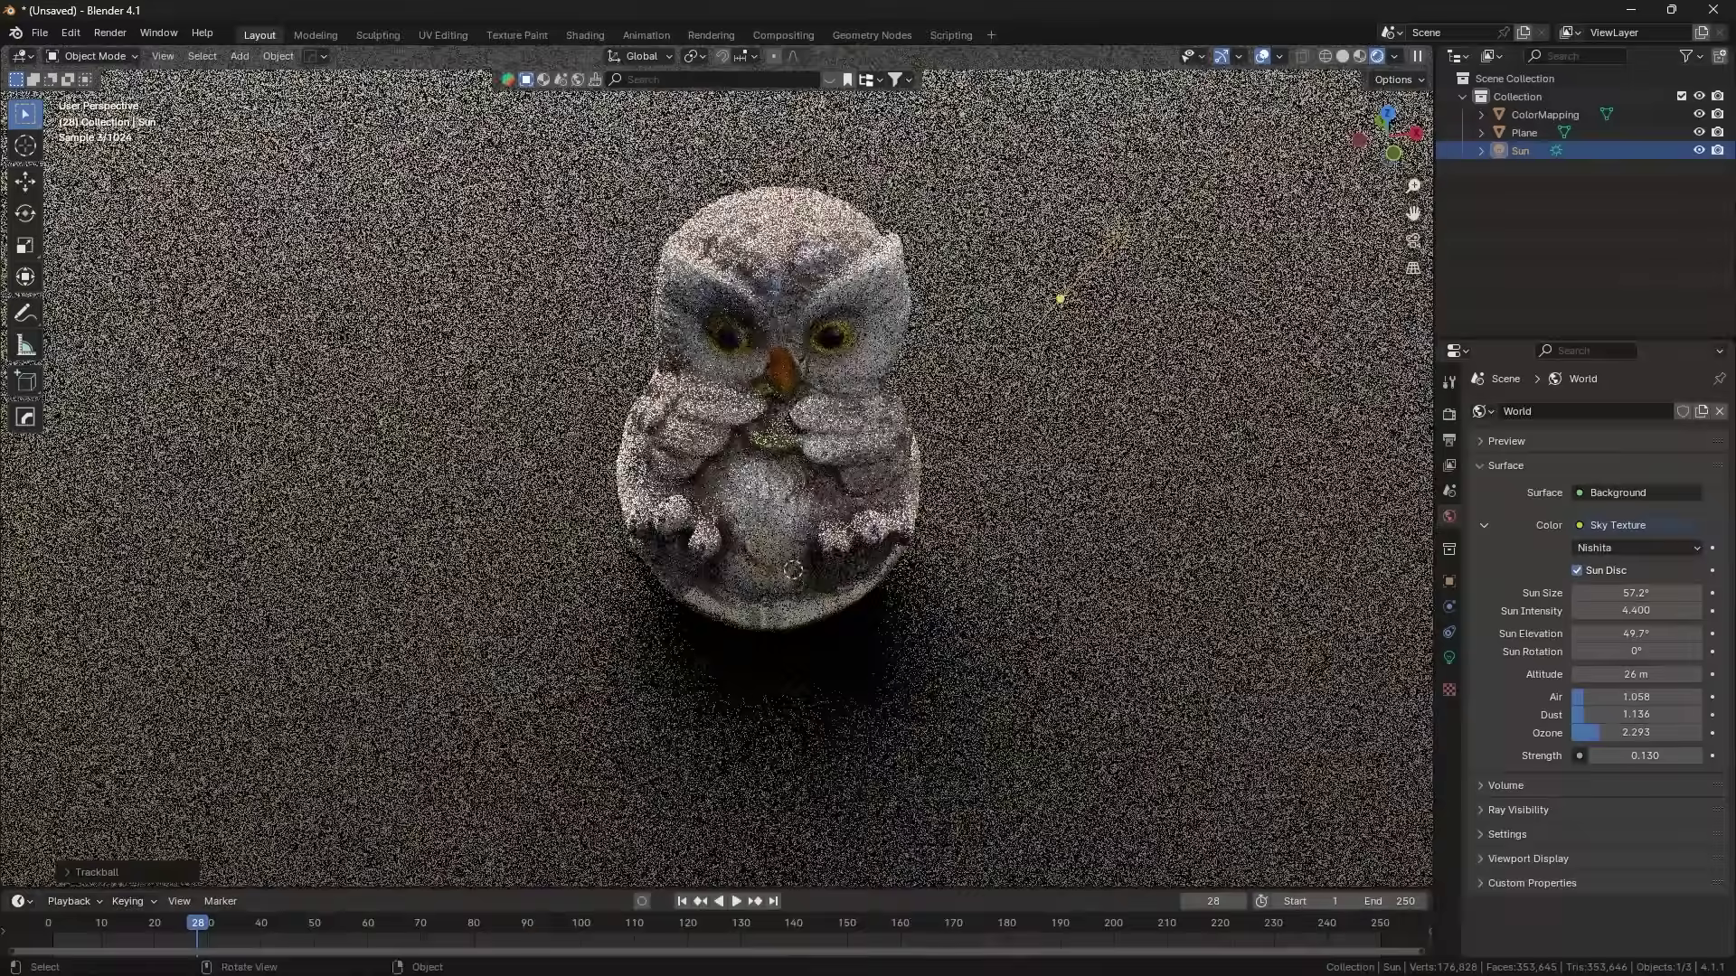